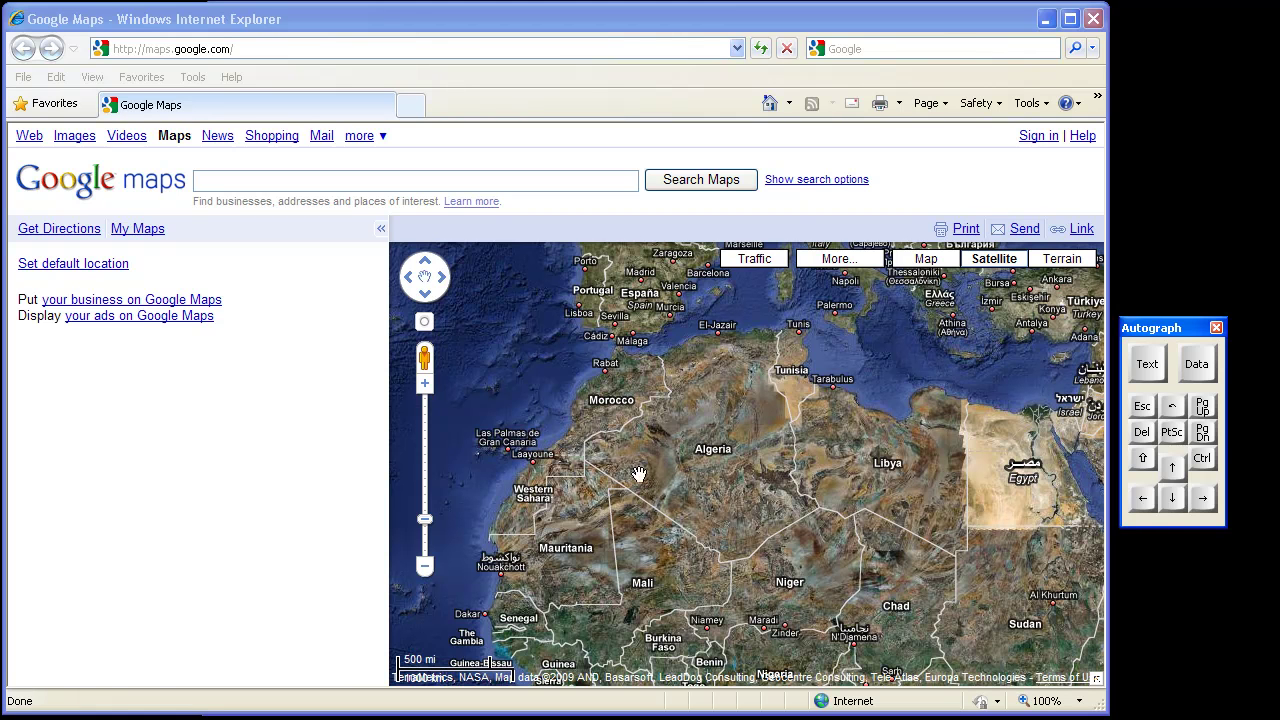
# - Zoom the satellite map in on western Algeria, then minimize Internet Explorer to reveal Autograph
pyautogui.scroll(1, 638, 473)
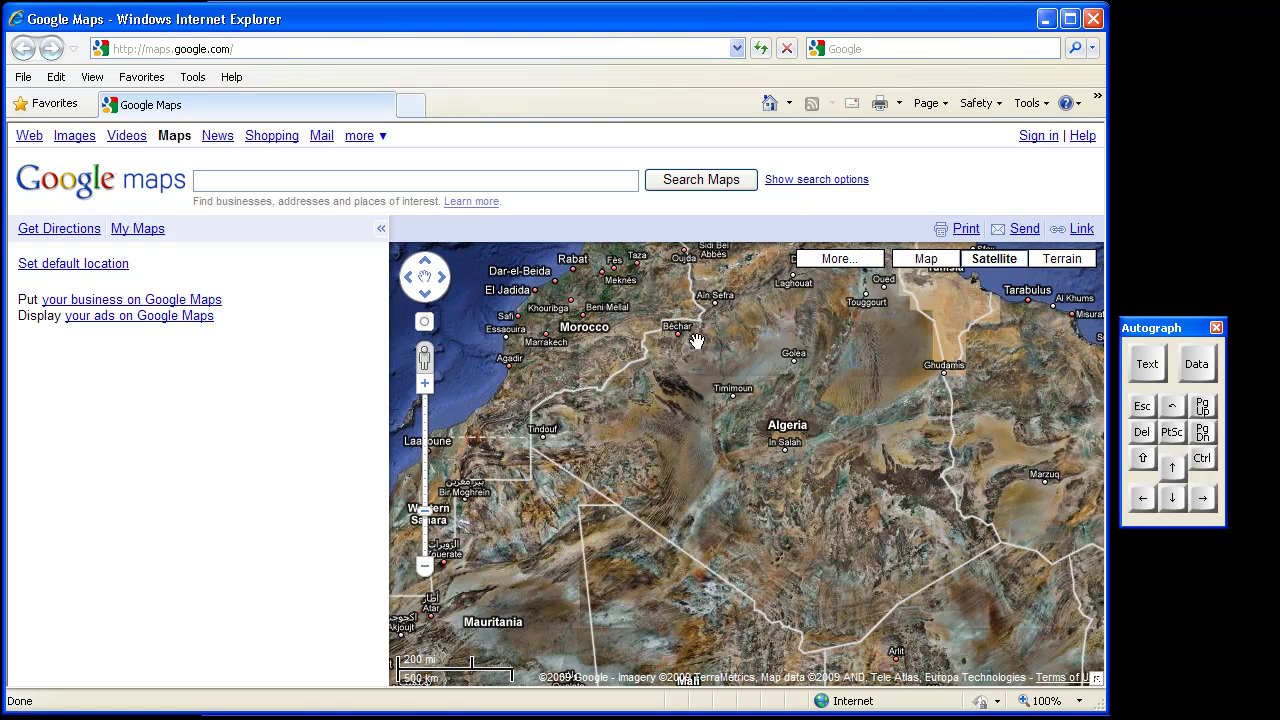
pyautogui.click(1046, 19)
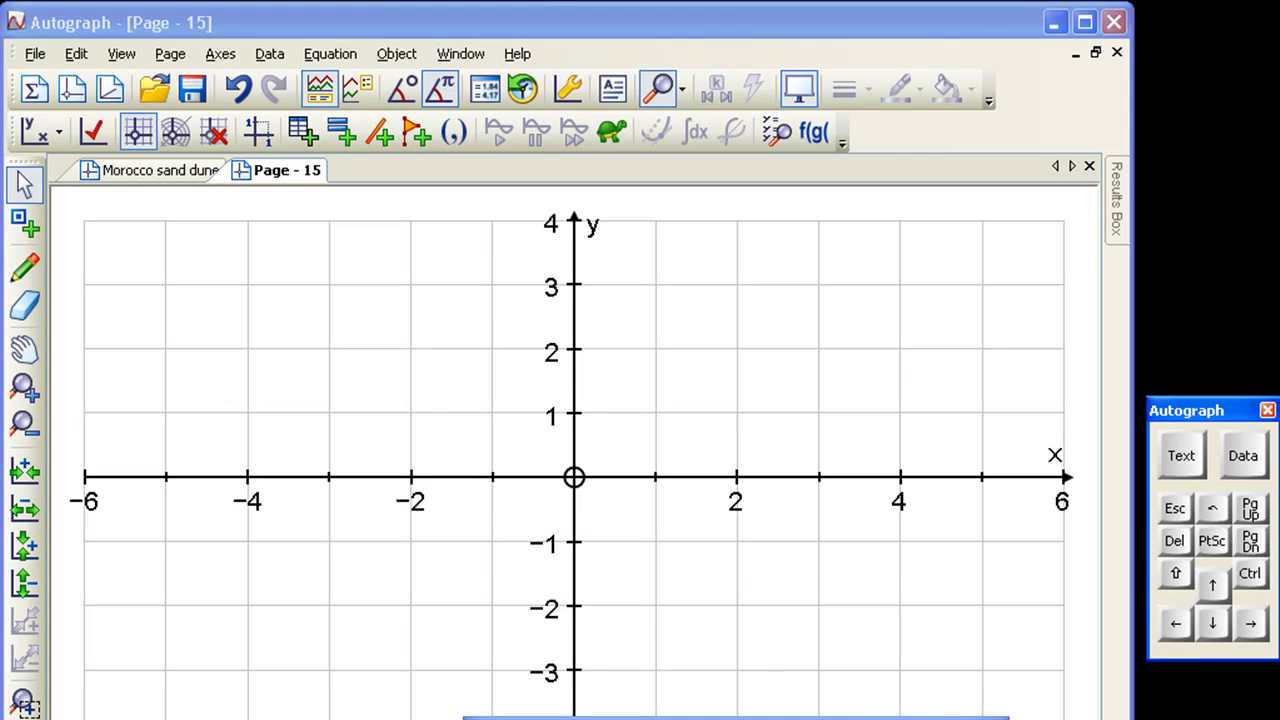
# - Insert Morocco Dune.jpg onto the graph, enlarge it and position it over the axes
pyautogui.rightClick(375, 298)
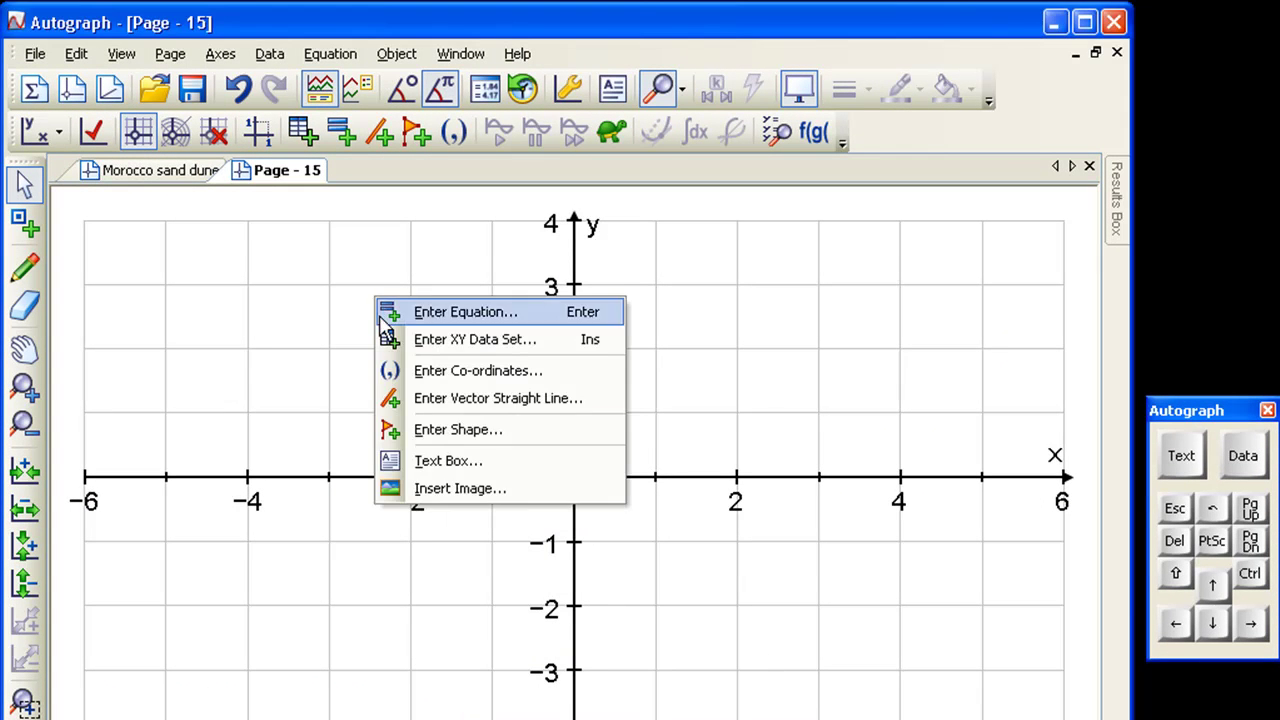
pyautogui.click(445, 488)
pyautogui.click(135, 281)
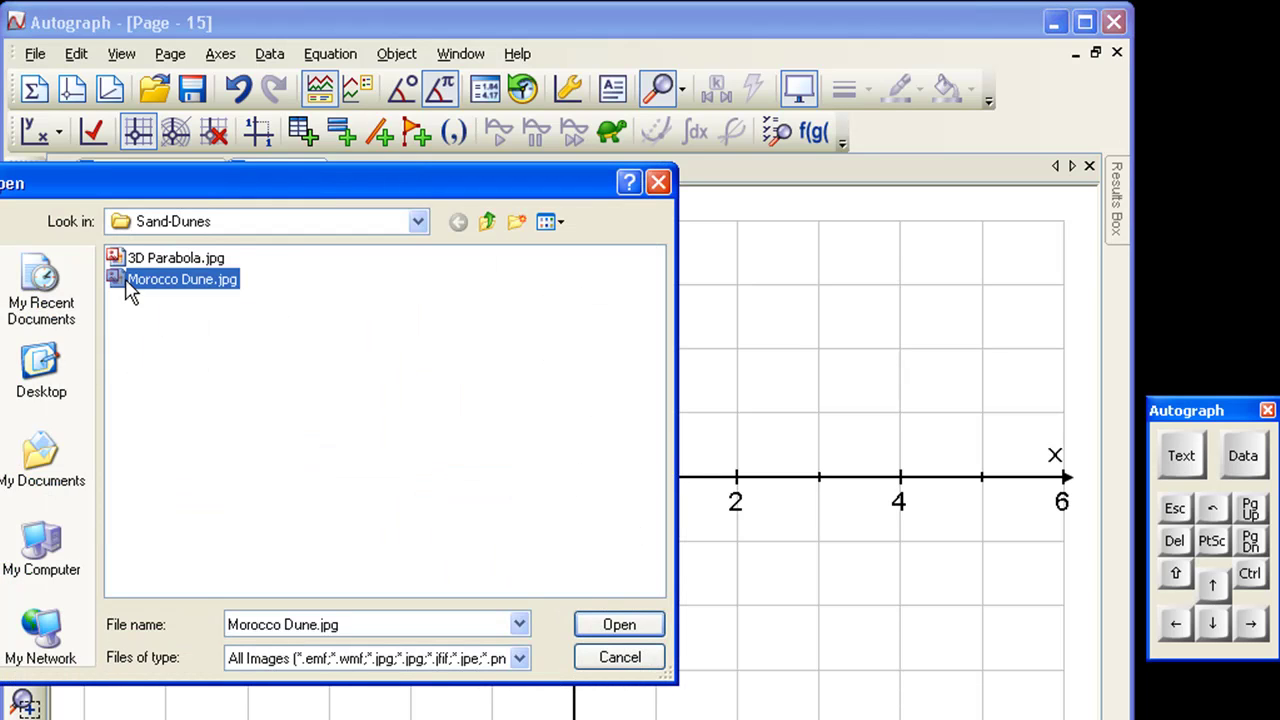
pyautogui.doubleClick(129, 284)
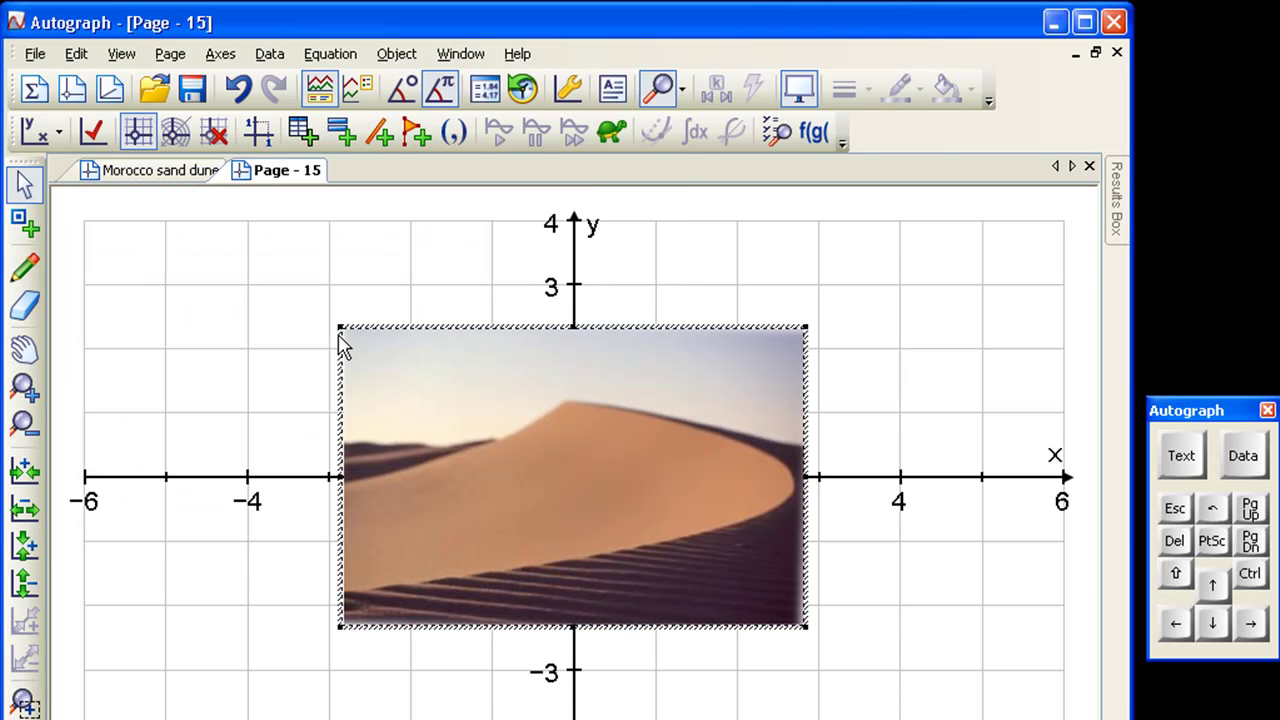
pyautogui.moveTo(340, 337); pyautogui.dragTo(125, 225)
pyautogui.moveTo(306, 345); pyautogui.dragTo(373, 407)
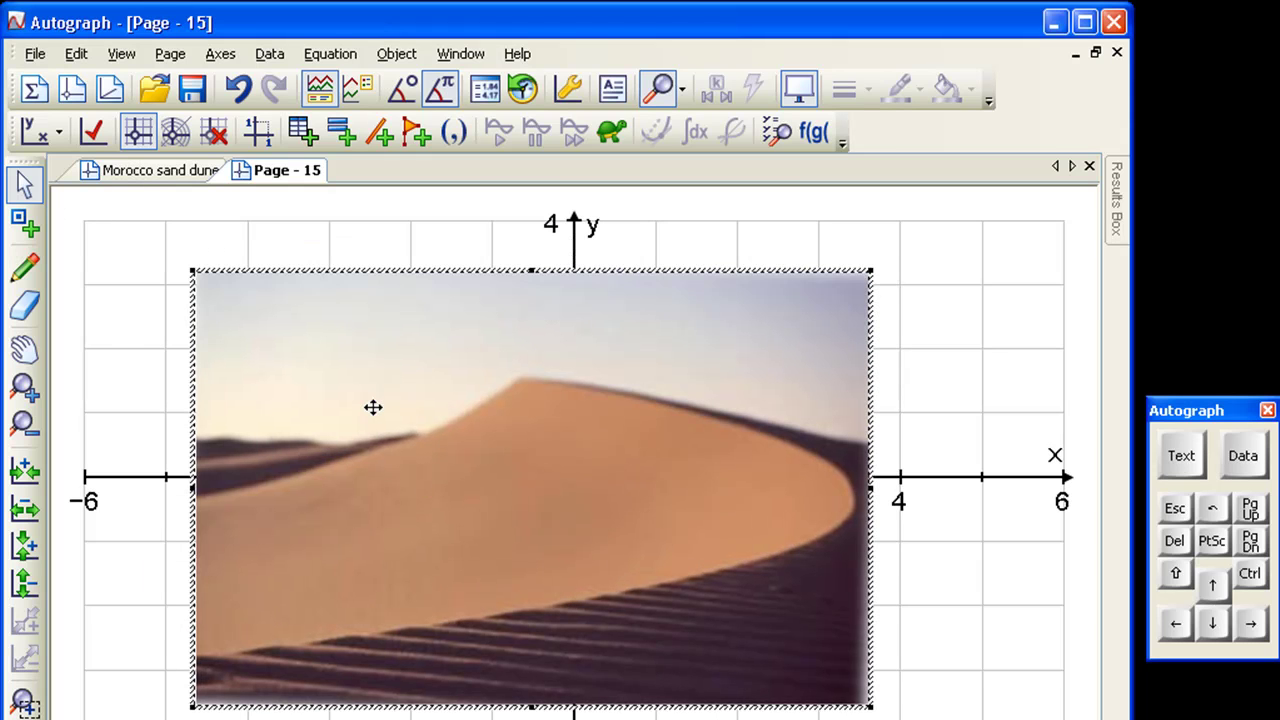
# - Make the photo 38% transparent, stop it scaling with the axes, and set equal aspect
pyautogui.doubleClick(315, 367)
pyautogui.moveTo(150, 229); pyautogui.dragTo(199, 237)
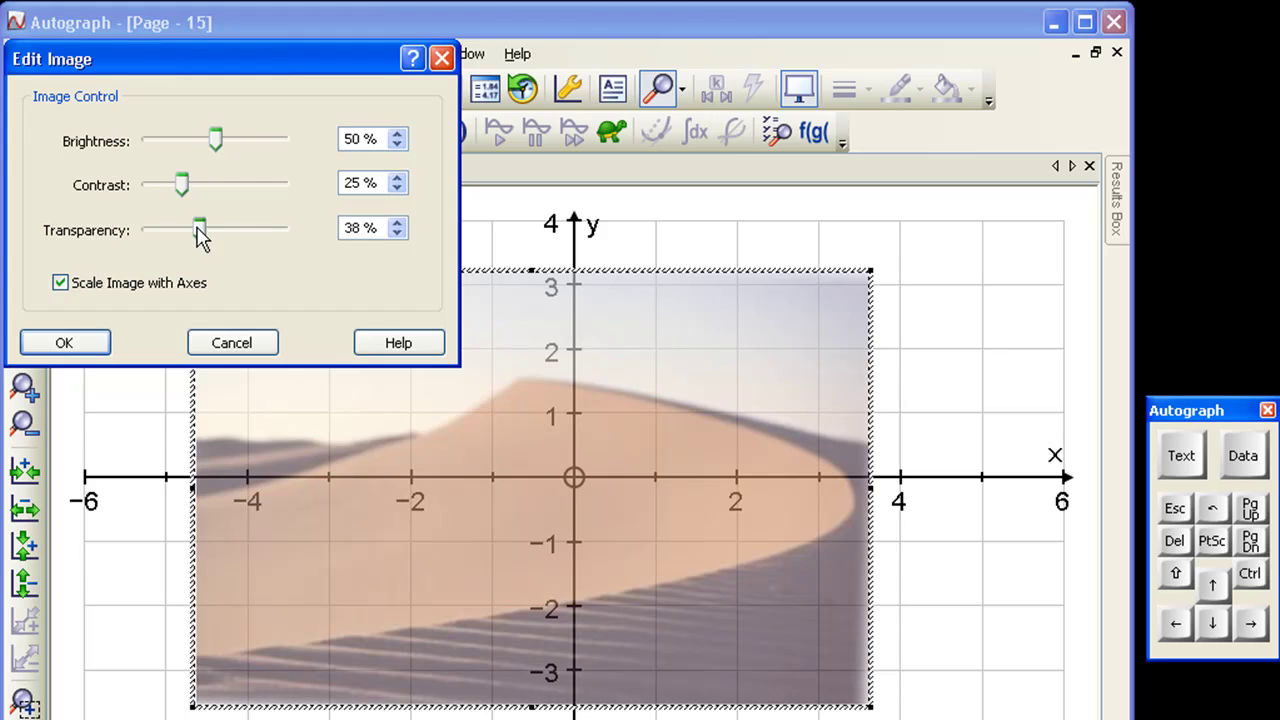
pyautogui.click(60, 283)
pyautogui.click(78, 342)
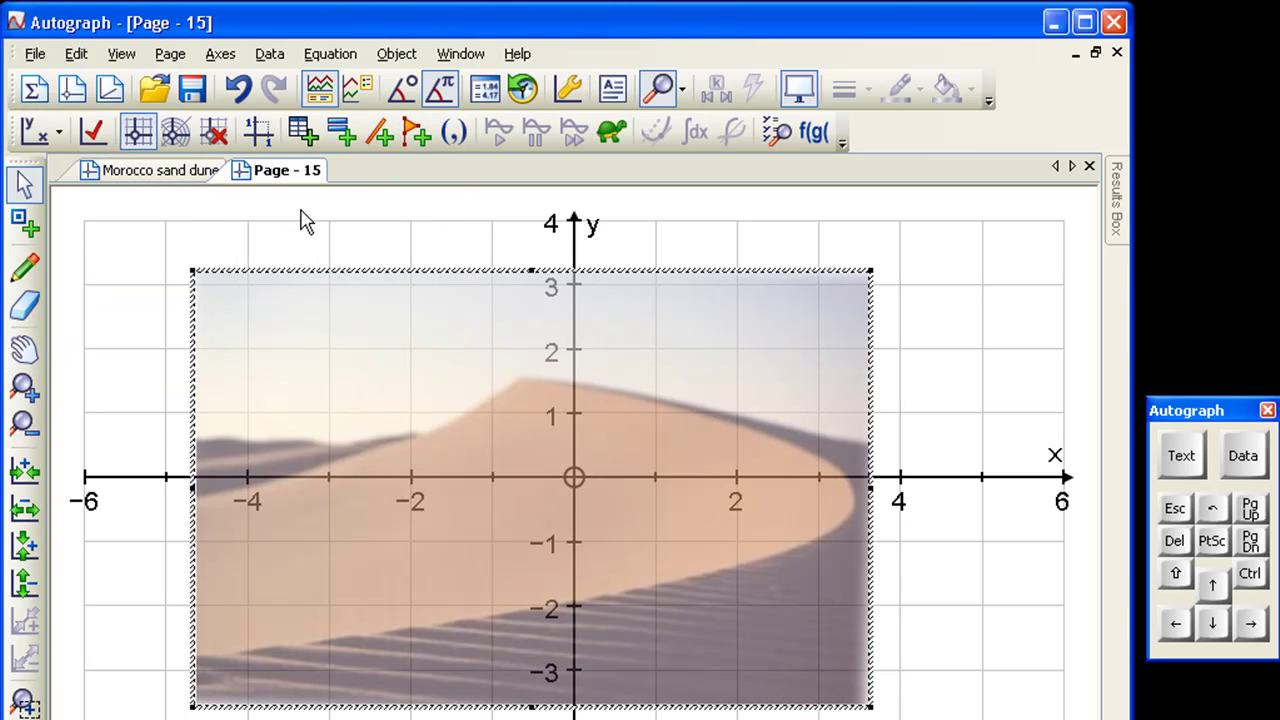
pyautogui.click(258, 131)
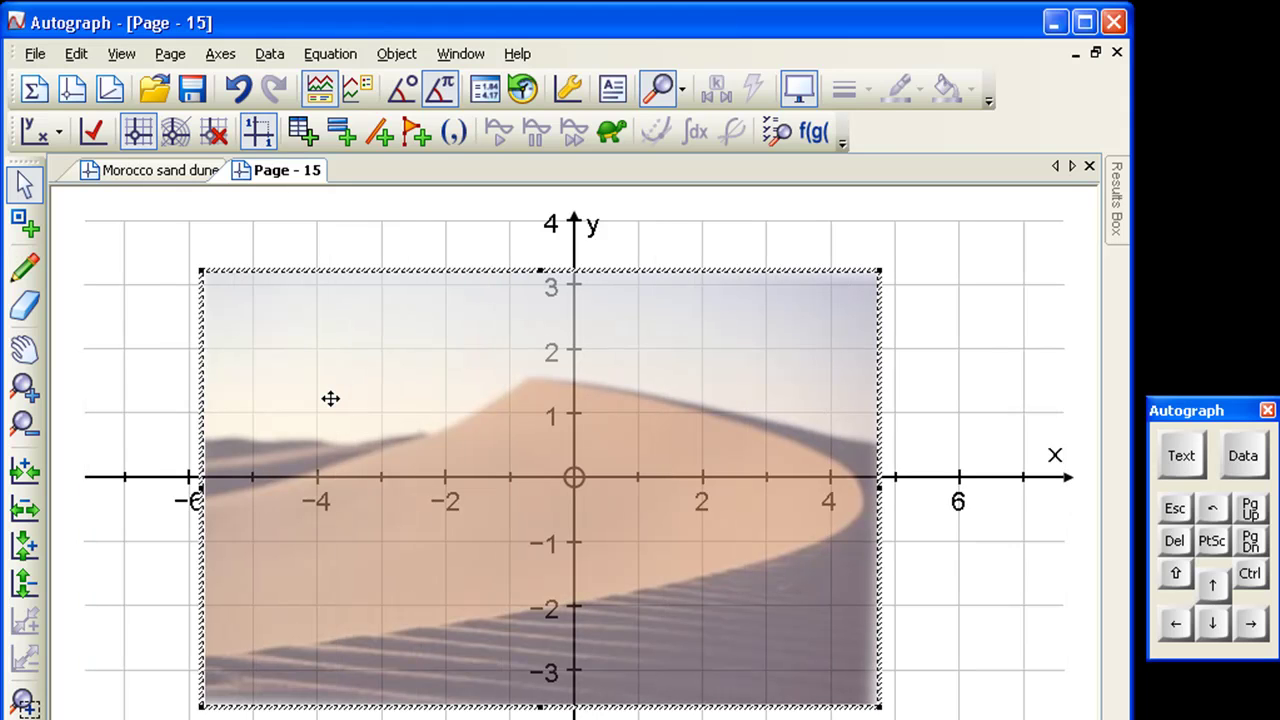
# - Tie the photo to axis scaling, move the dune tip to the origin, and pan to show x −10 to 2
pyautogui.doubleClick(330, 398)
pyautogui.click(63, 200)
pyautogui.click(80, 342)
pyautogui.moveTo(864, 512); pyautogui.dragTo(577, 487)
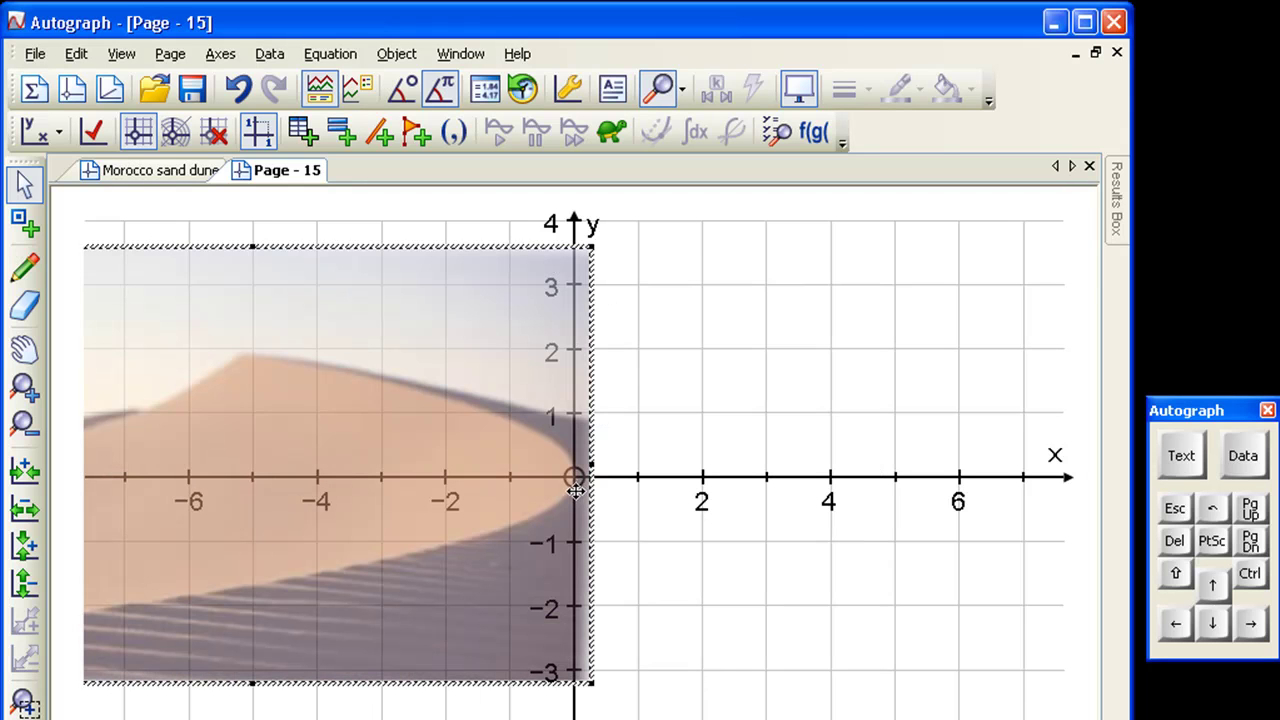
pyautogui.click(25, 348)
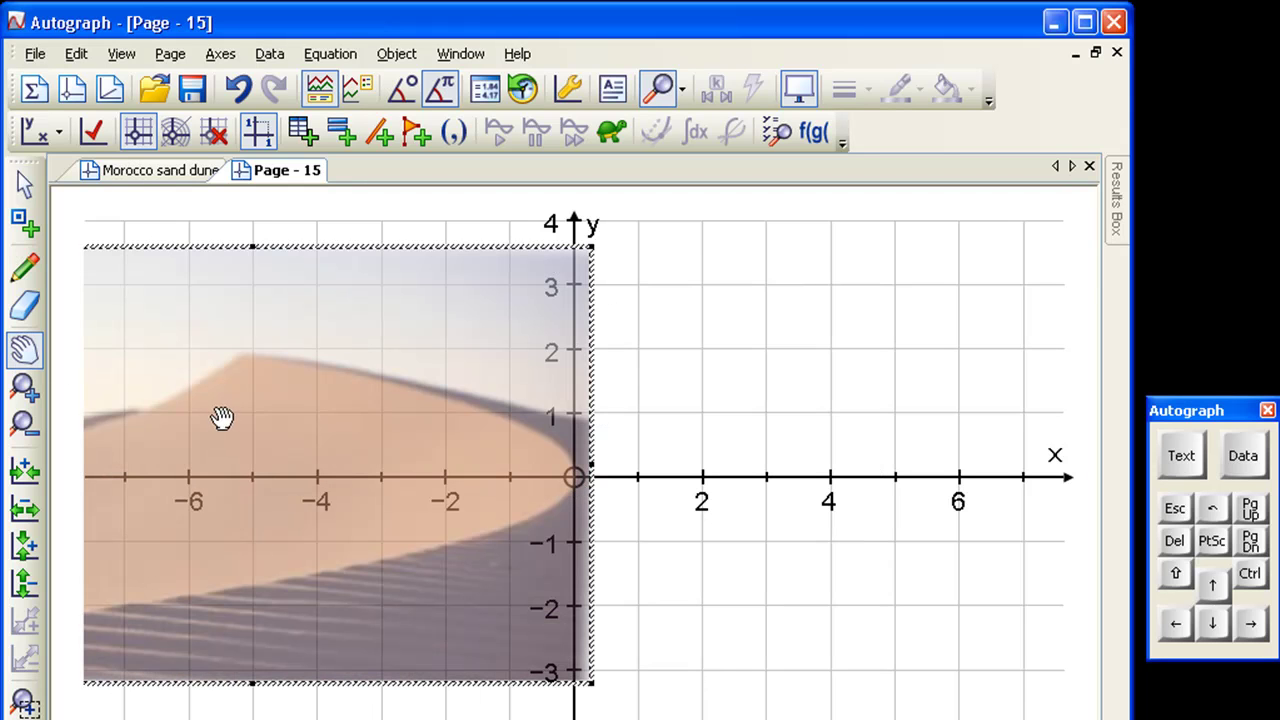
pyautogui.moveTo(222, 418); pyautogui.dragTo(480, 418)
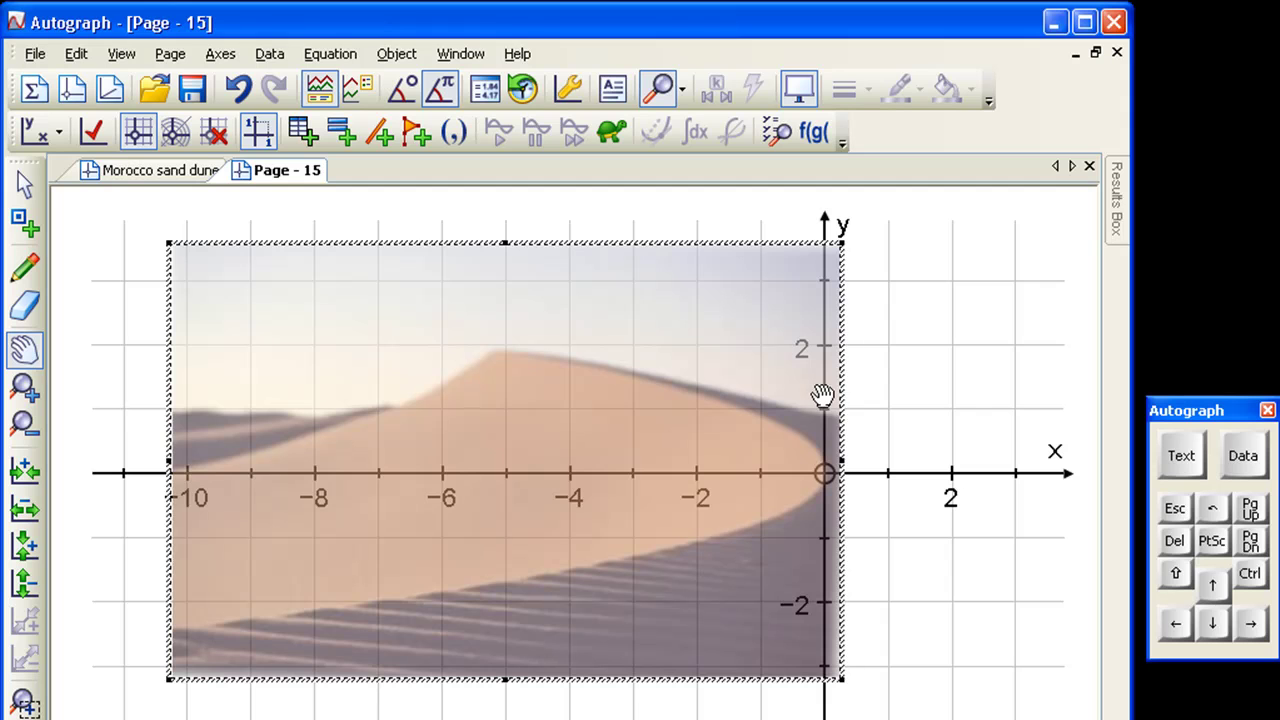
# - Enter x = ky² with the on-screen keyboard and plot it as Equation 1
pyautogui.rightClick(475, 311)
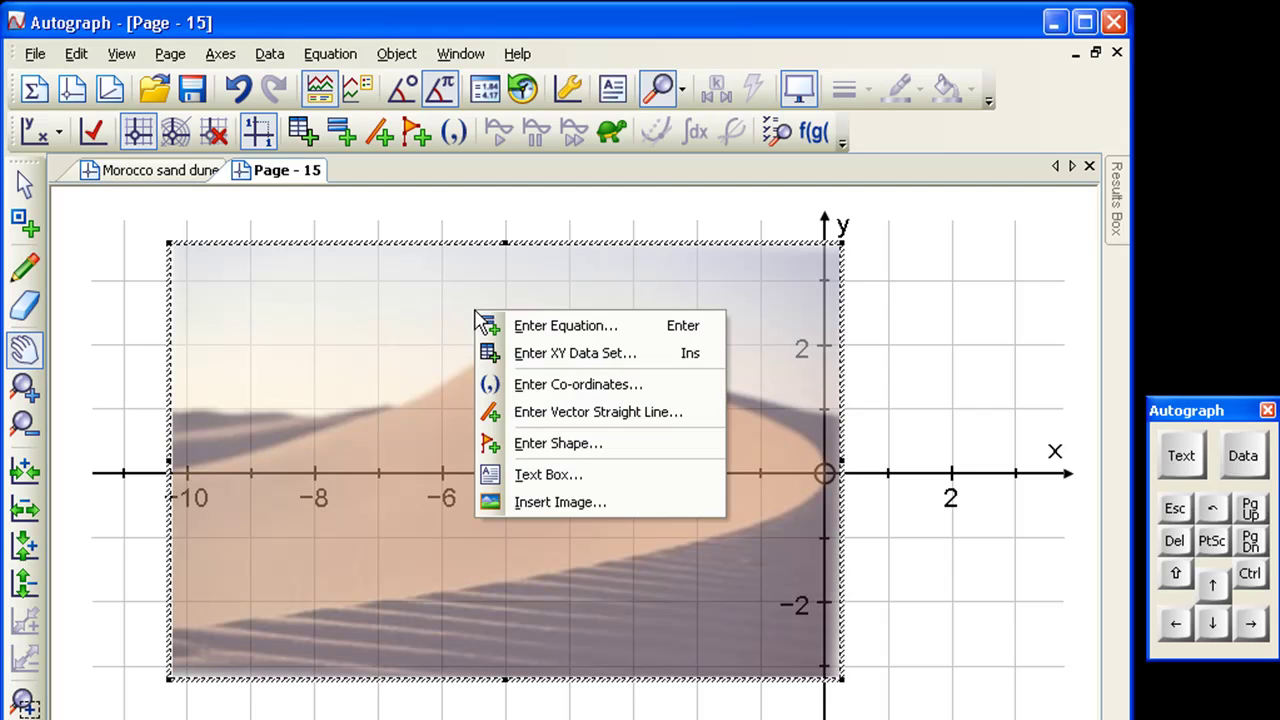
pyautogui.click(527, 338)
pyautogui.click(1181, 455)
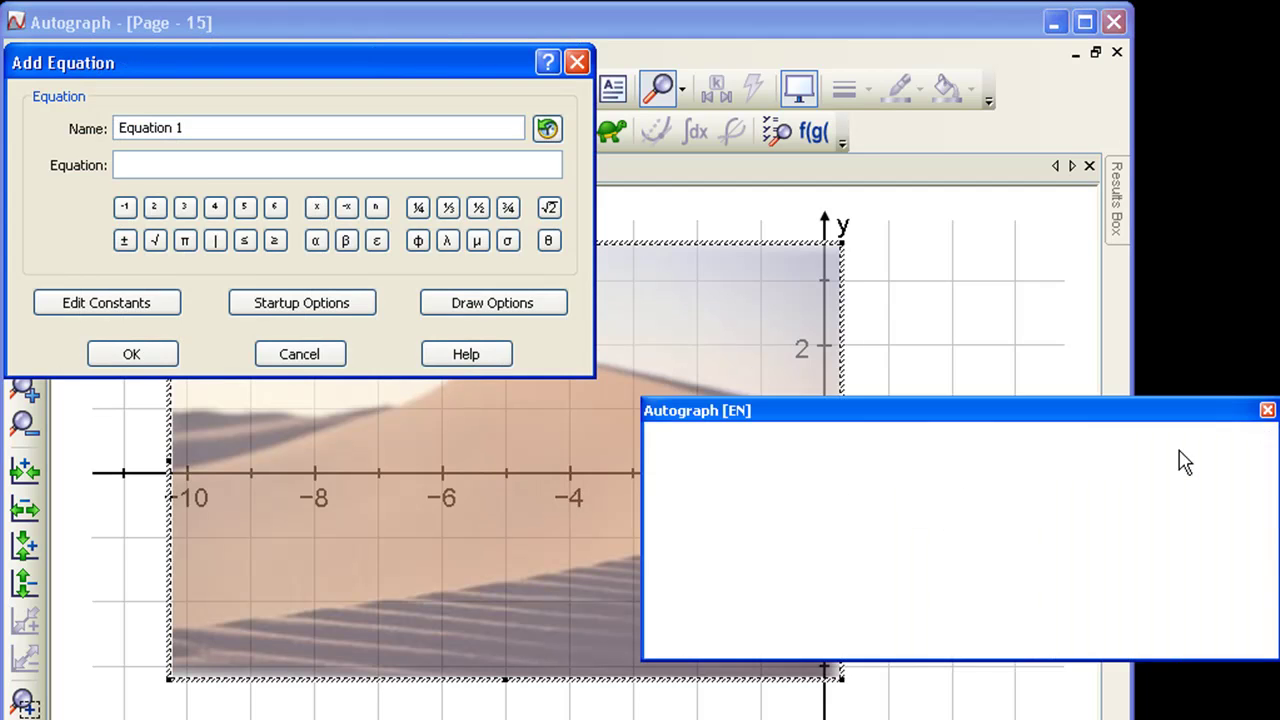
pyautogui.click(782, 605)
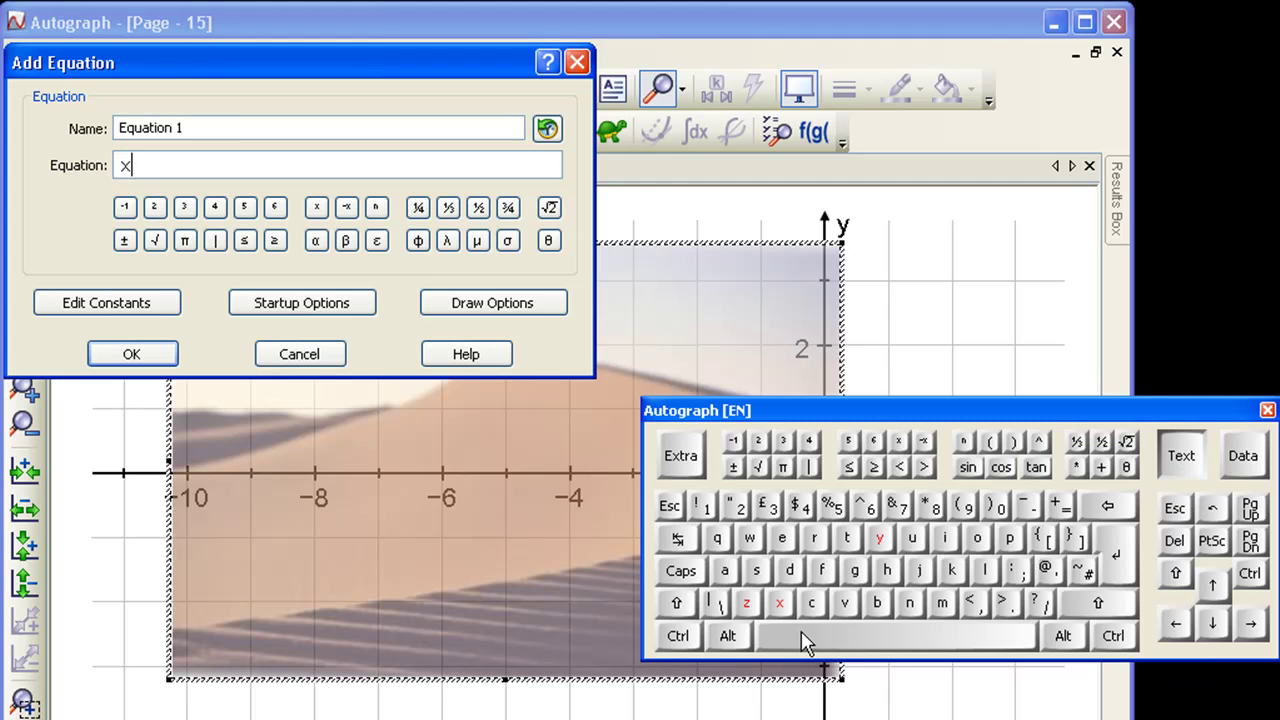
pyautogui.click(802, 636)
pyautogui.click(1069, 500)
pyautogui.click(958, 642)
pyautogui.click(952, 570)
pyautogui.click(878, 541)
pyautogui.click(758, 441)
pyautogui.click(1180, 456)
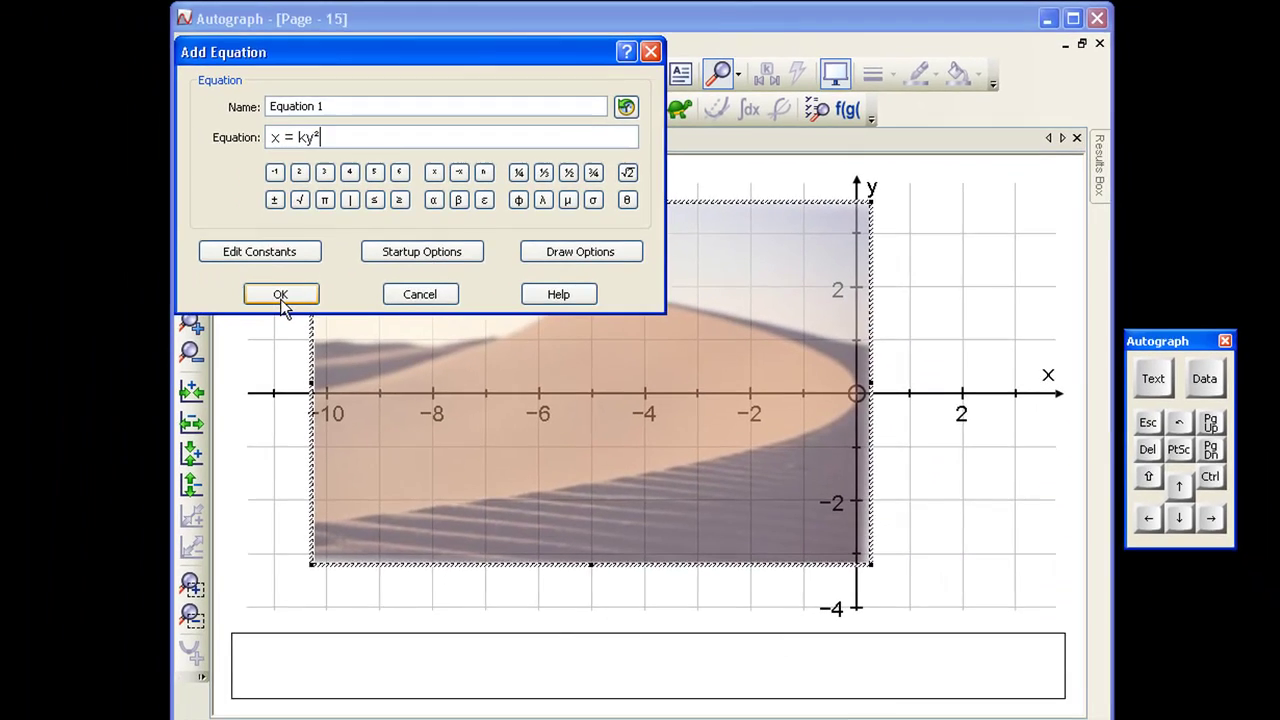
pyautogui.click(281, 297)
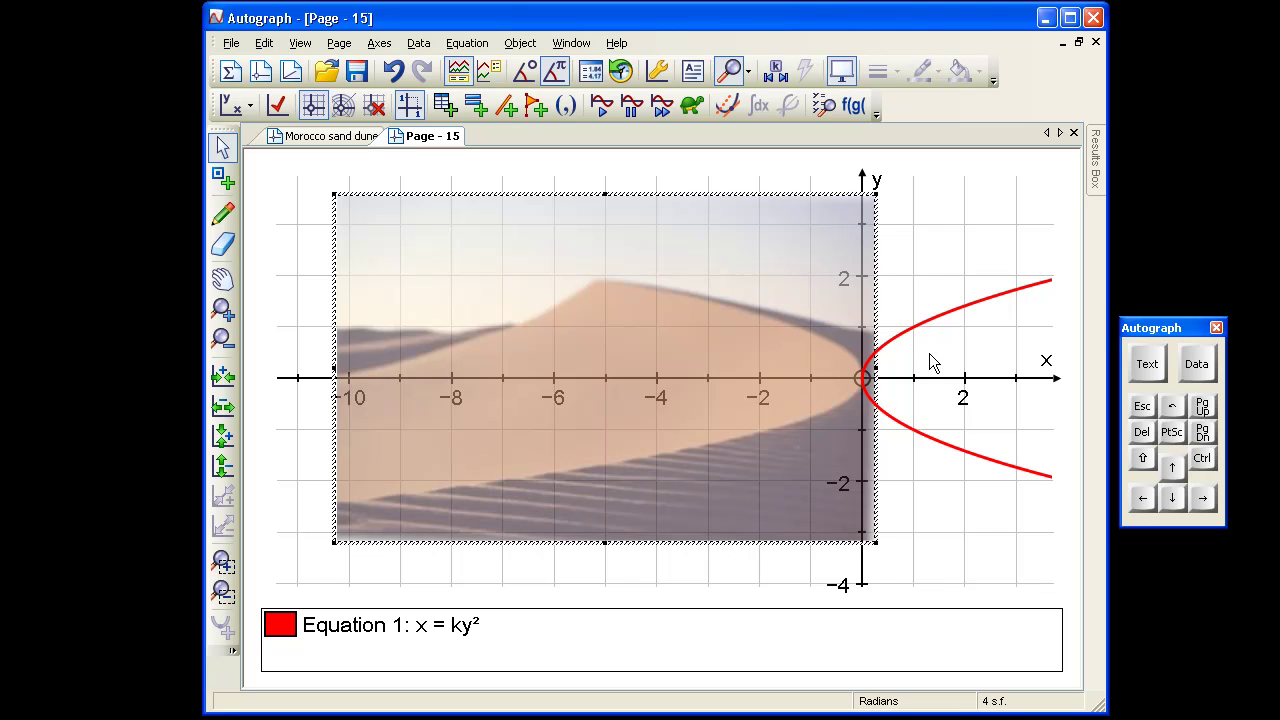
# - Open the Constant Controller for k, move it over the legend, and sketch two freehand arrows by the parabola
pyautogui.click(777, 72)
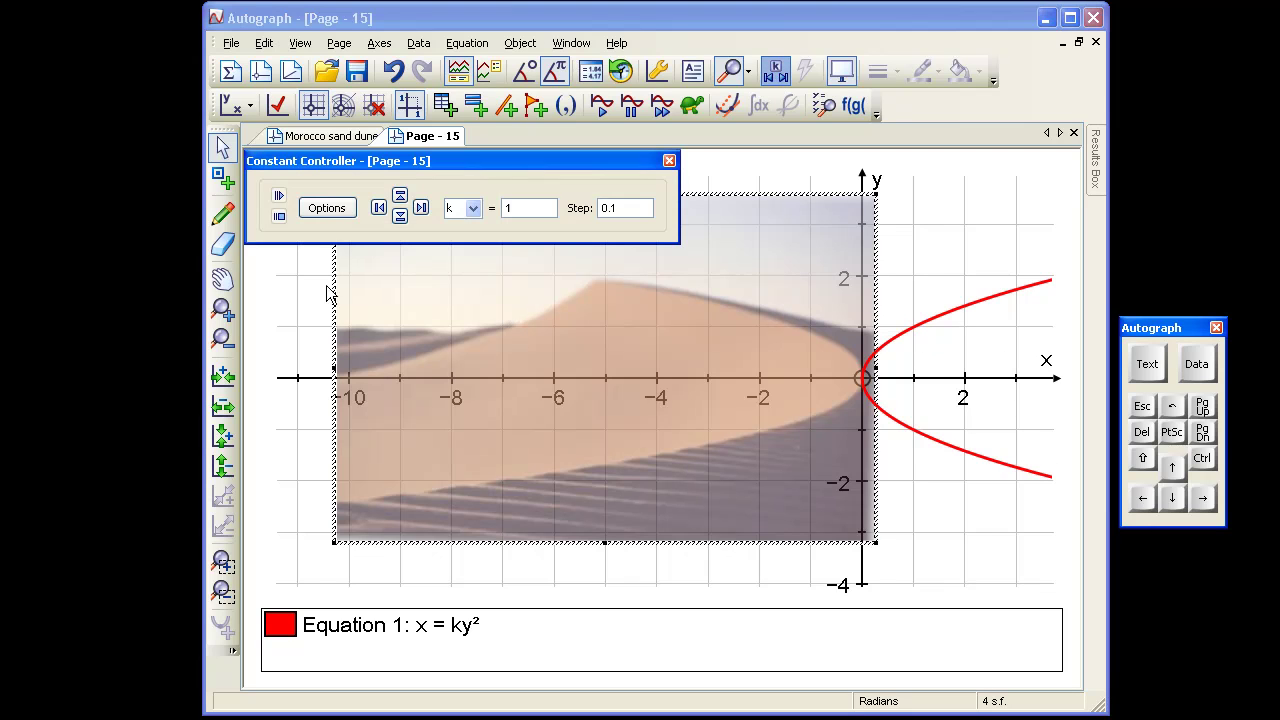
pyautogui.moveTo(385, 161); pyautogui.dragTo(387, 167)
pyautogui.moveTo(619, 510); pyautogui.dragTo(730, 514)
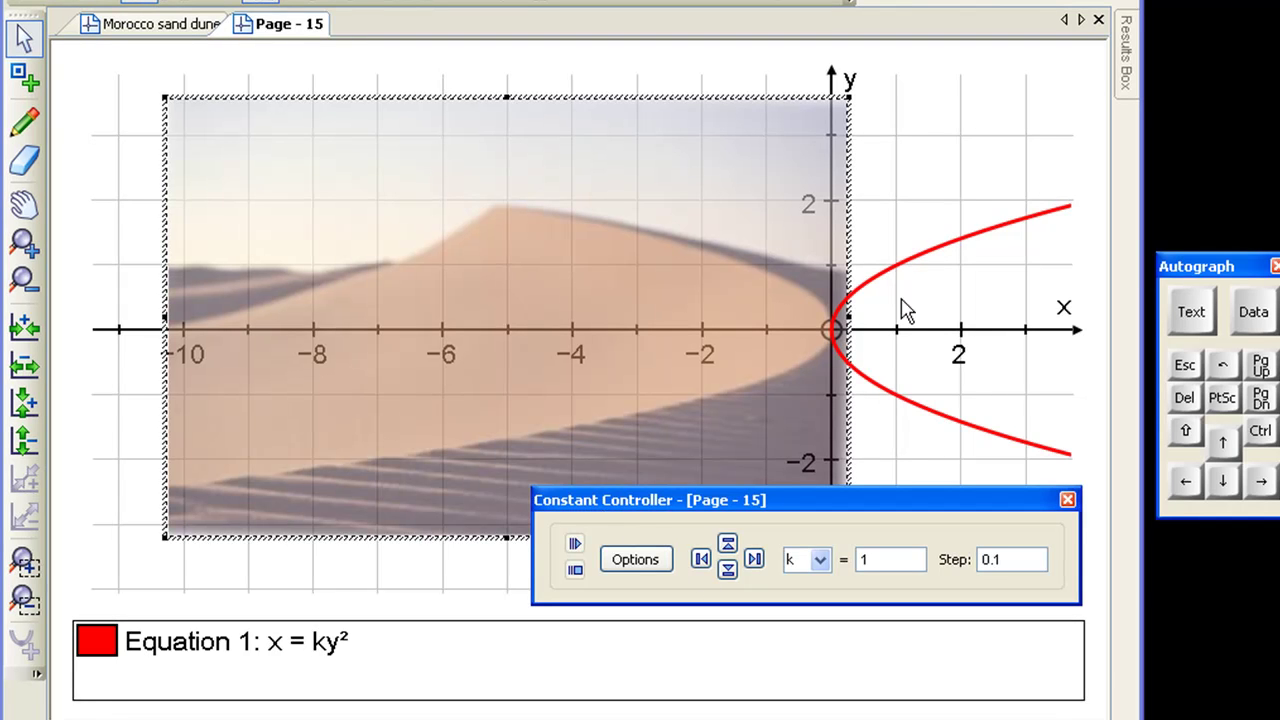
pyautogui.click(24, 122)
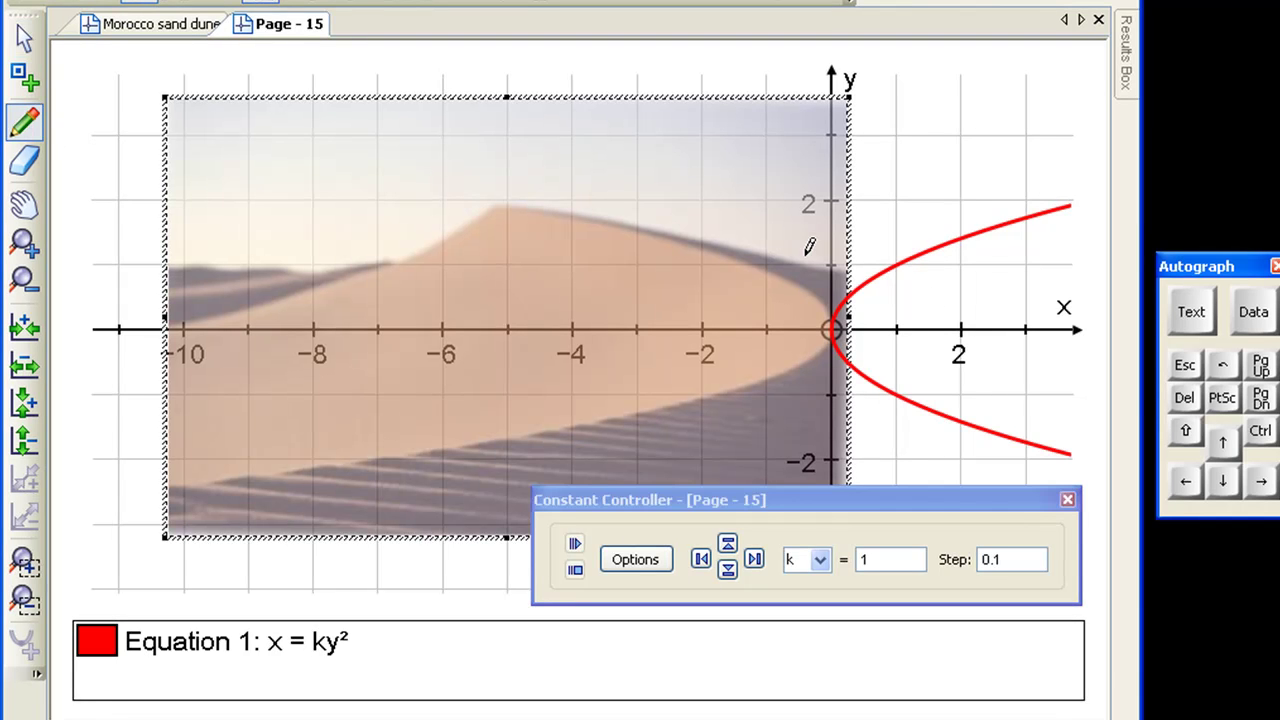
pyautogui.moveTo(998, 285)
pyautogui.mouseDown()
pyautogui.moveTo(922, 203)
pyautogui.moveTo(940, 206)
pyautogui.mouseUp()
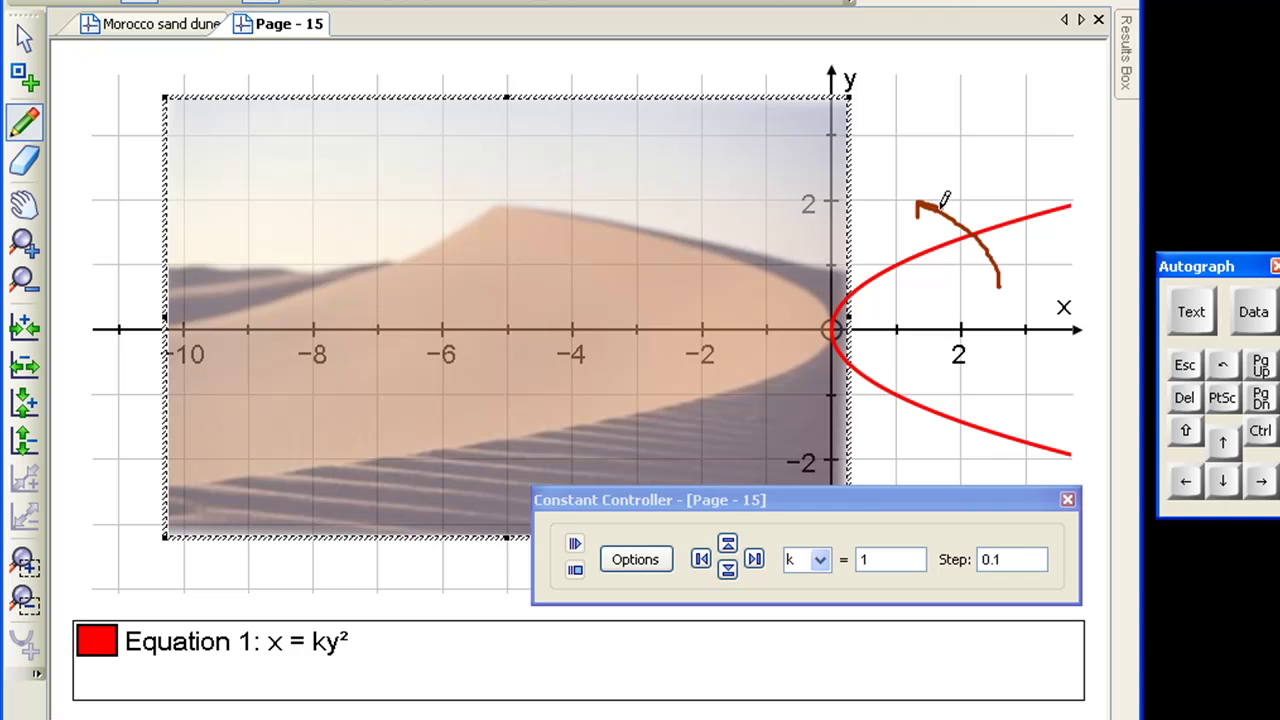
pyautogui.moveTo(976, 386); pyautogui.dragTo(948, 422)
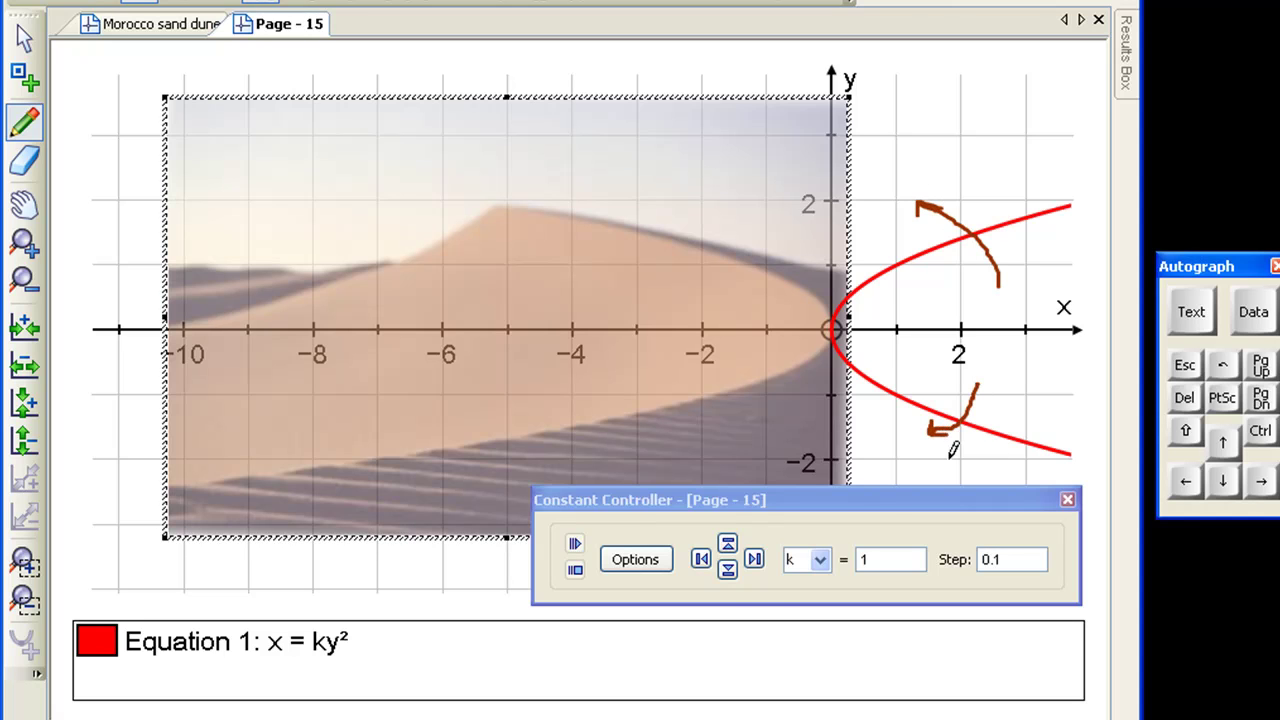
# - Step k down to −1, then in 0.1 steps to −1.6 so the parabola traces the dune
pyautogui.click(727, 517)
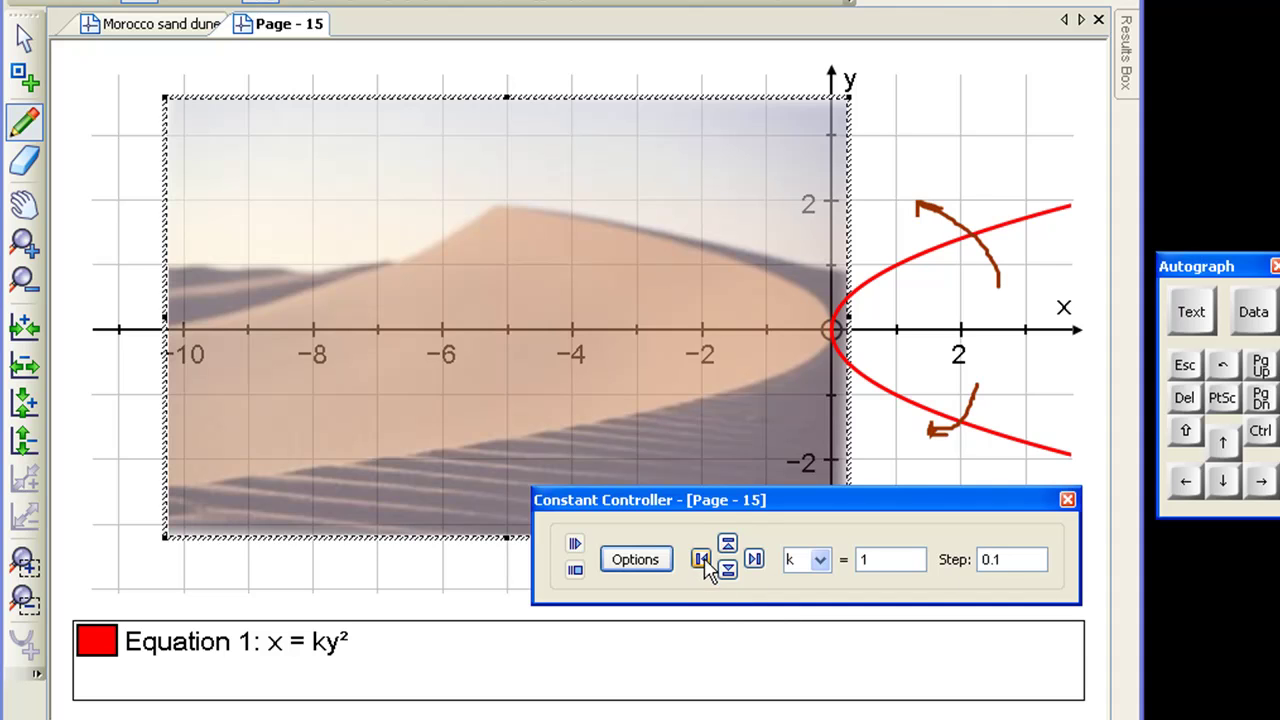
pyautogui.click(727, 543)
pyautogui.click(727, 569)
pyautogui.click(727, 569)
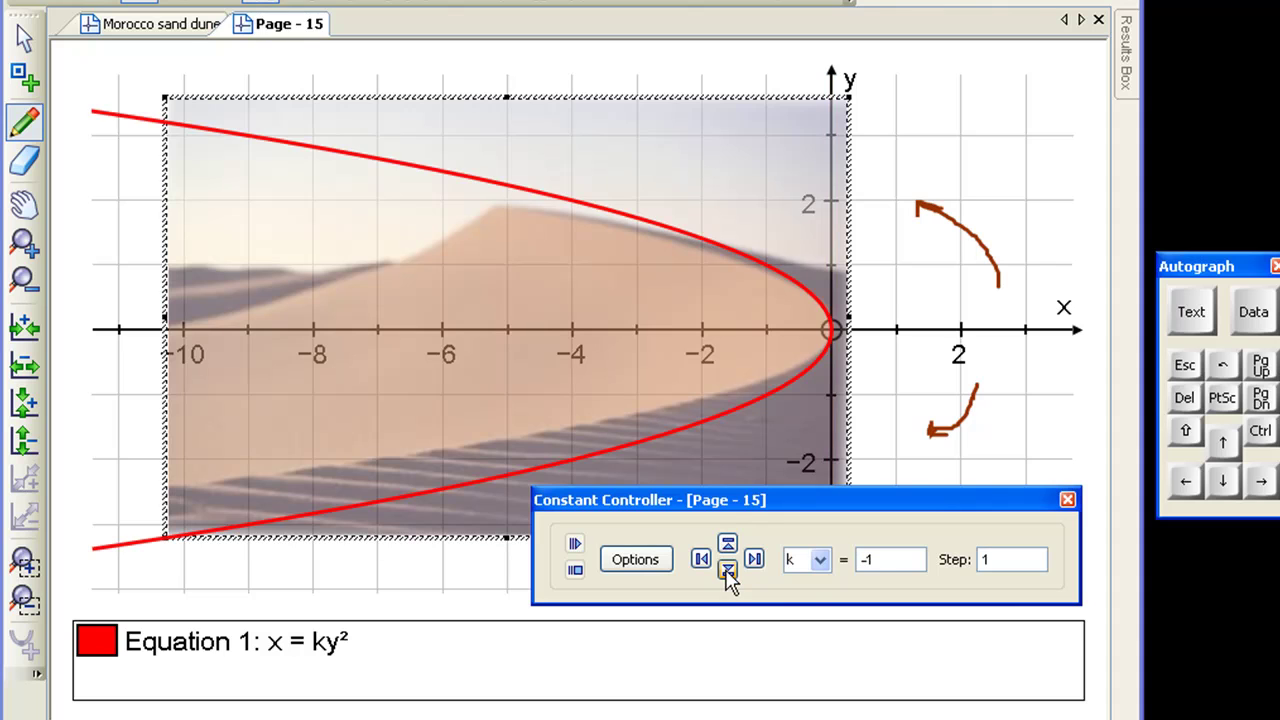
pyautogui.click(701, 559)
pyautogui.click(727, 569)
pyautogui.click(727, 569)
pyautogui.click(727, 569)
pyautogui.click(727, 569)
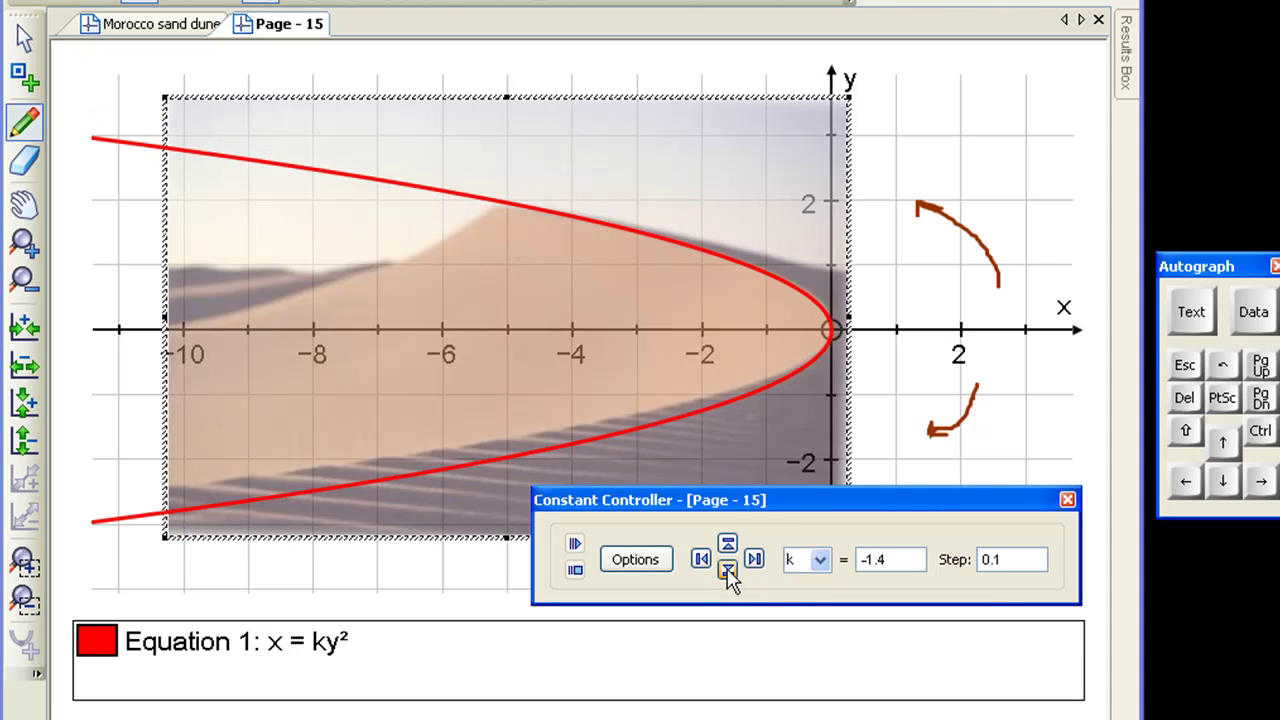
pyautogui.click(727, 569)
pyautogui.click(727, 569)
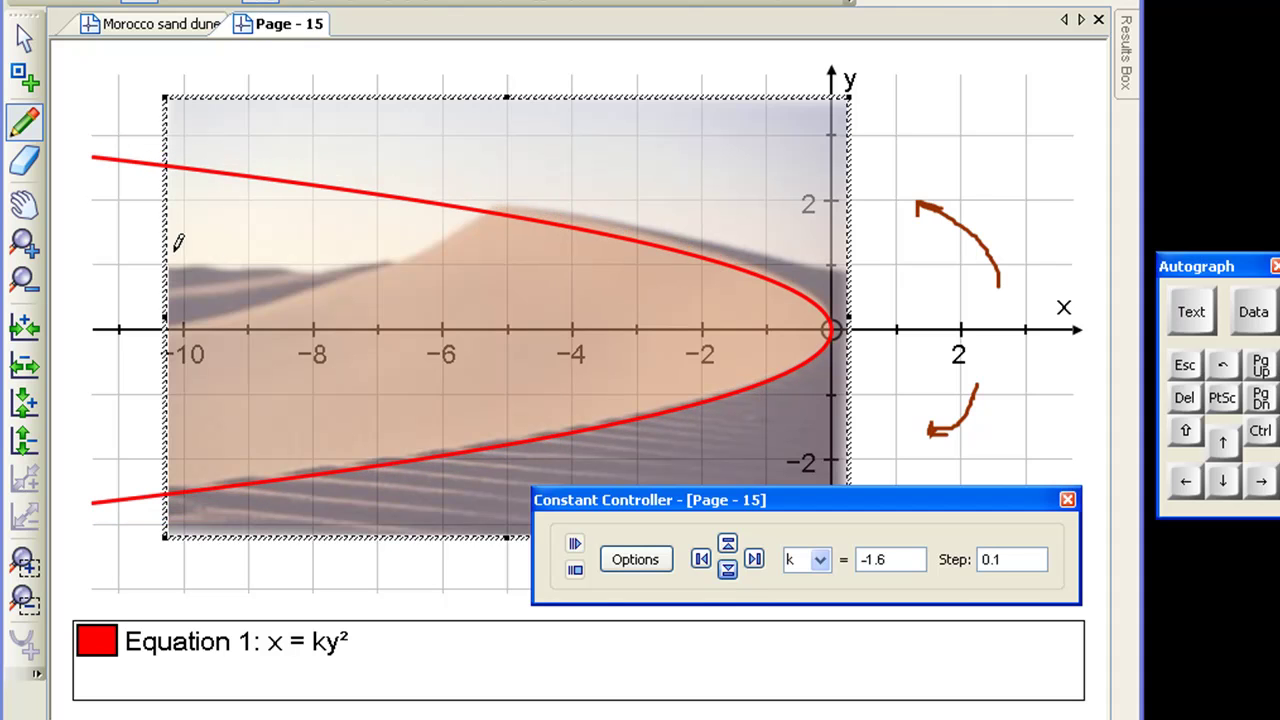
pyautogui.click(22, 208)
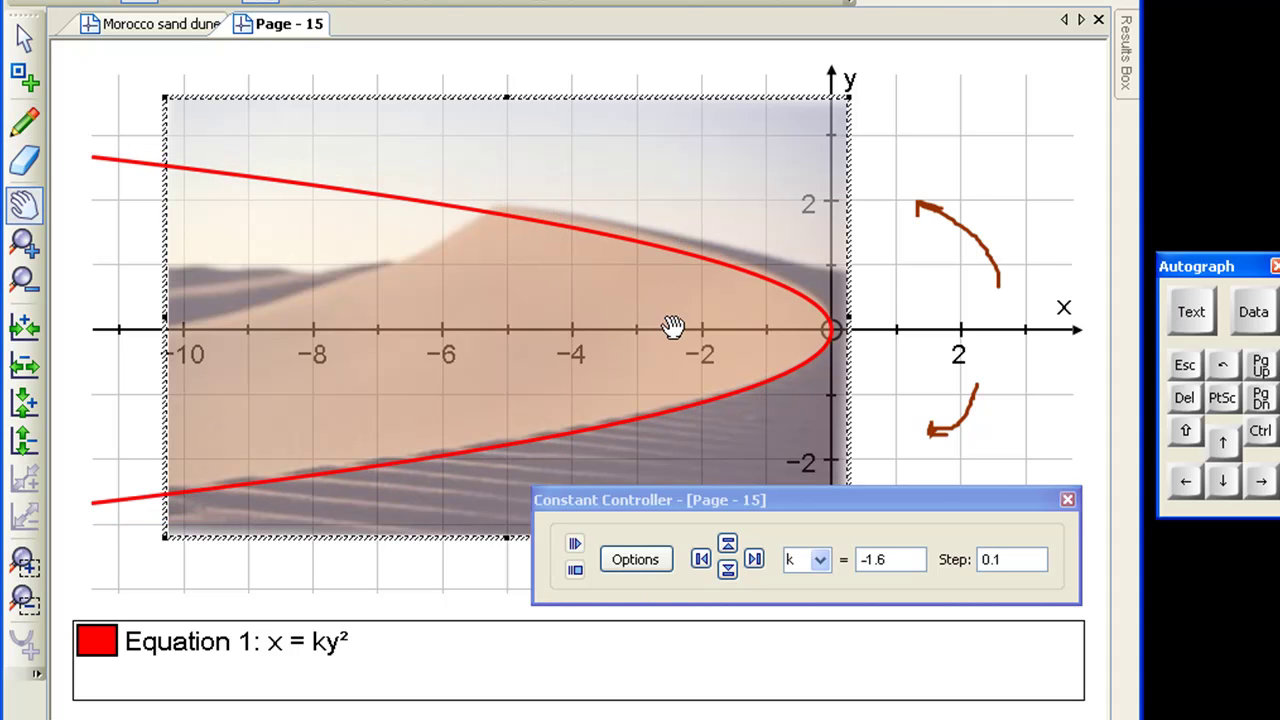
# - Nudge the selected dune photo down, up and left with the arrow keys to align it with the parabola
pyautogui.moveTo(673, 314); pyautogui.dragTo(673, 318)
pyautogui.press('Escape')
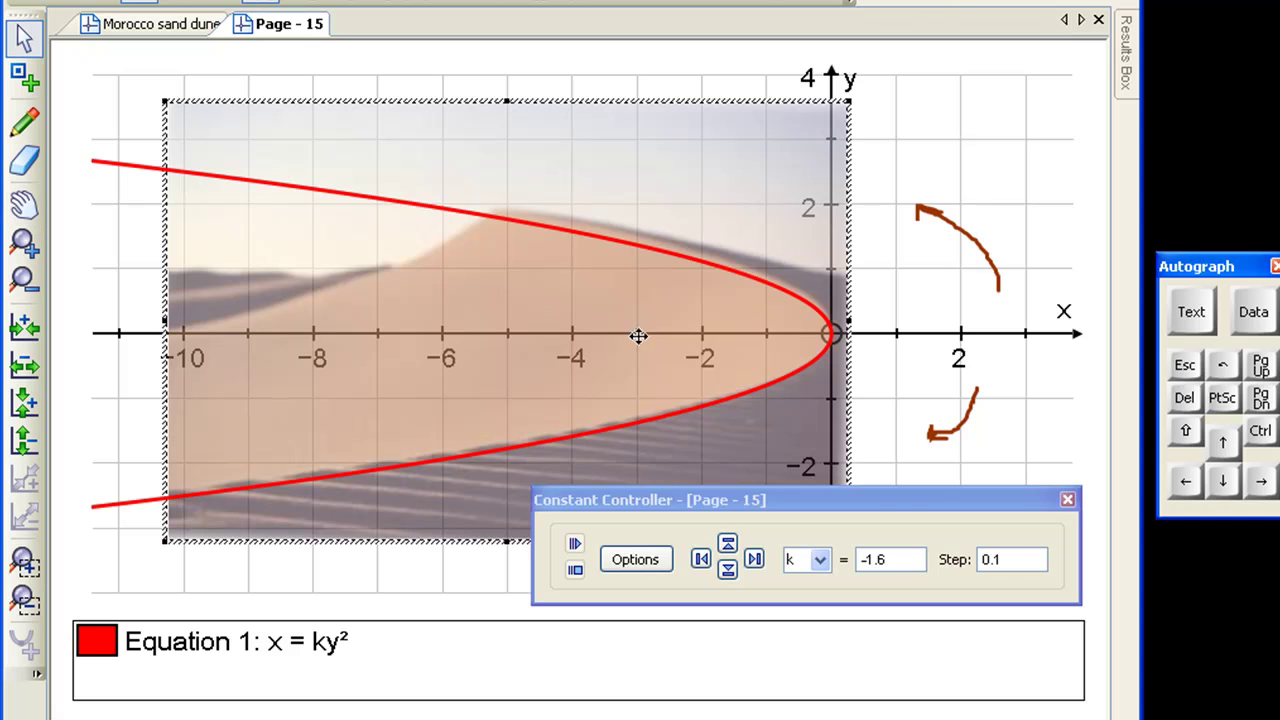
pyautogui.press('Down')
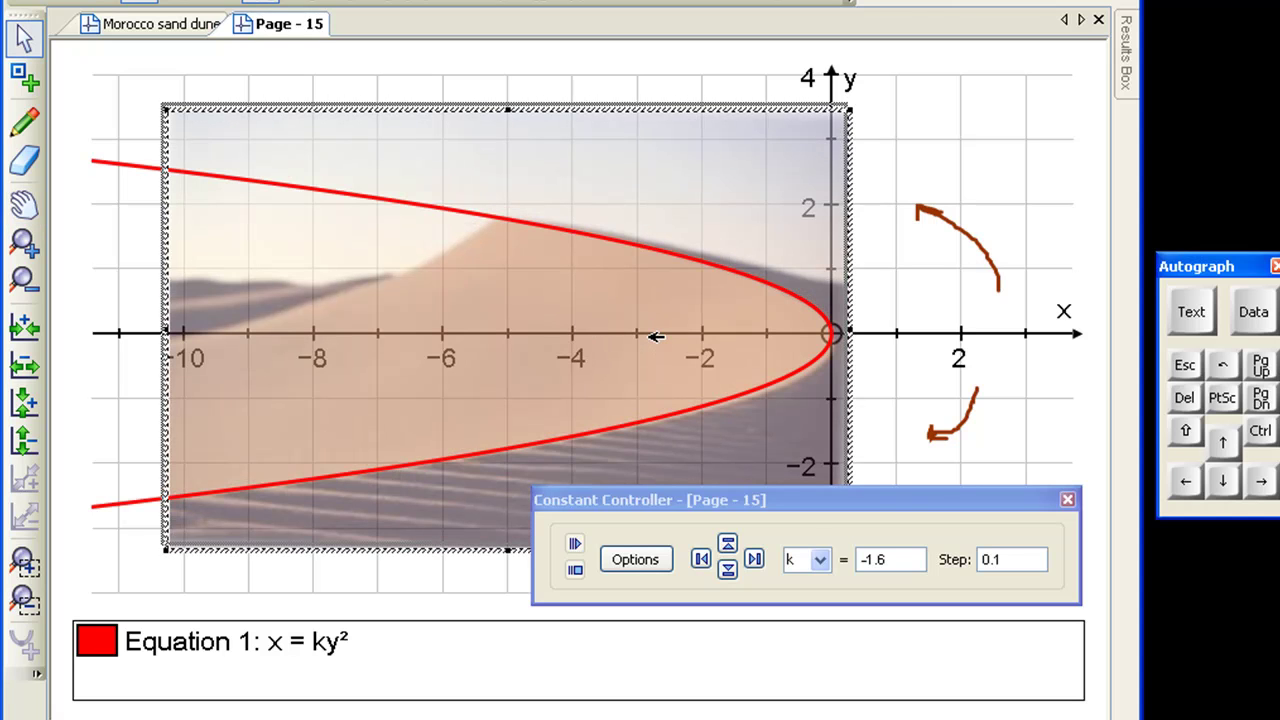
pyautogui.press('Up')
pyautogui.press('Left')
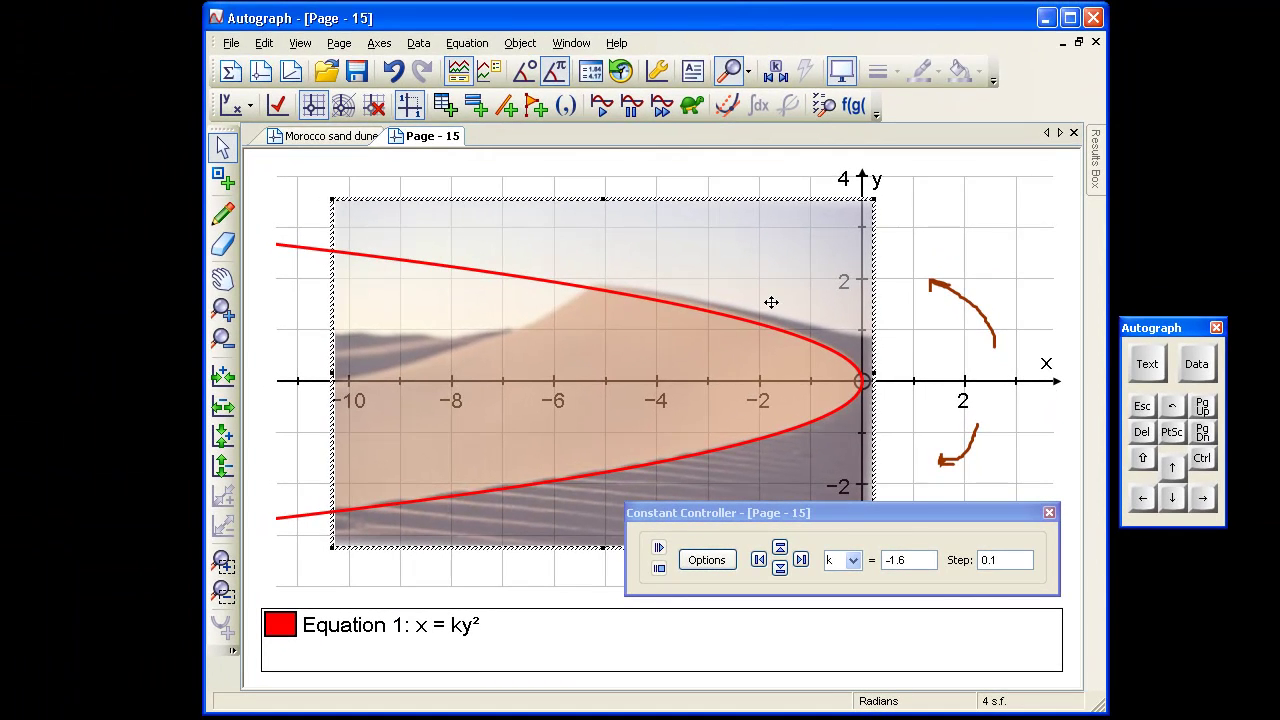
# - Create a new 3D page and plot x = ky² from the equation history, then close the Constant Controller
pyautogui.click(291, 71)
pyautogui.rightClick(590, 294)
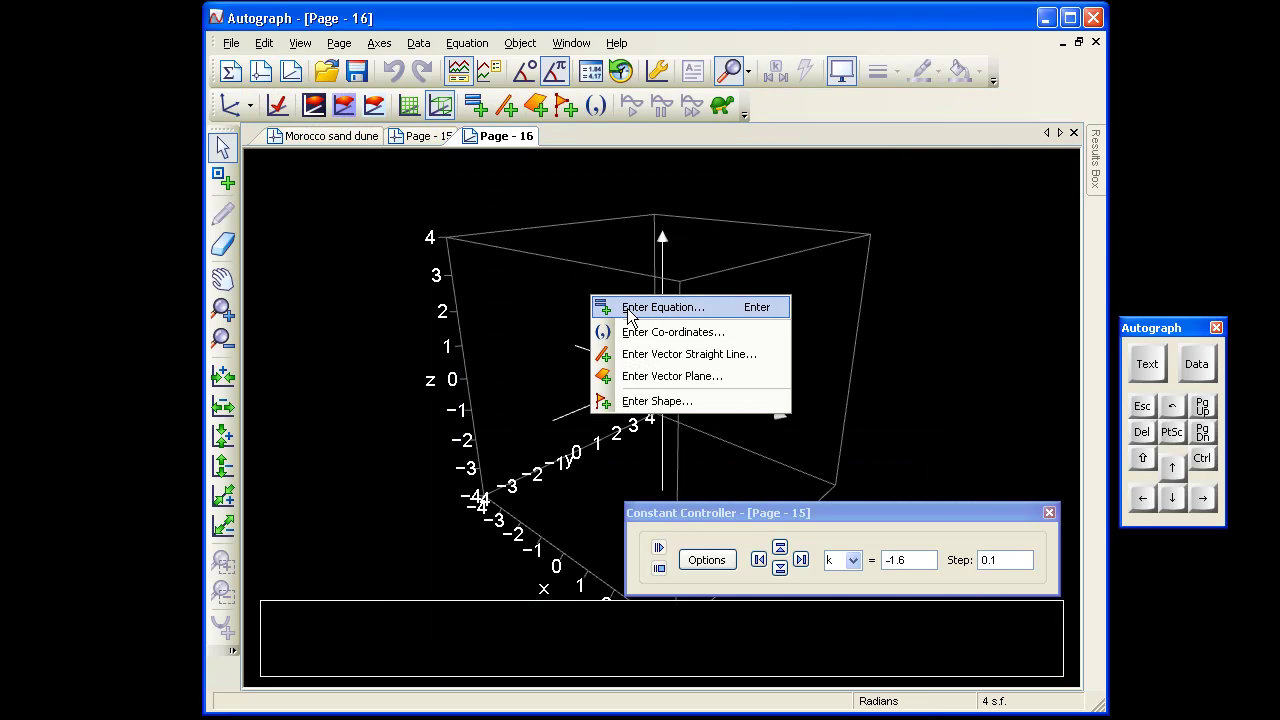
pyautogui.click(624, 308)
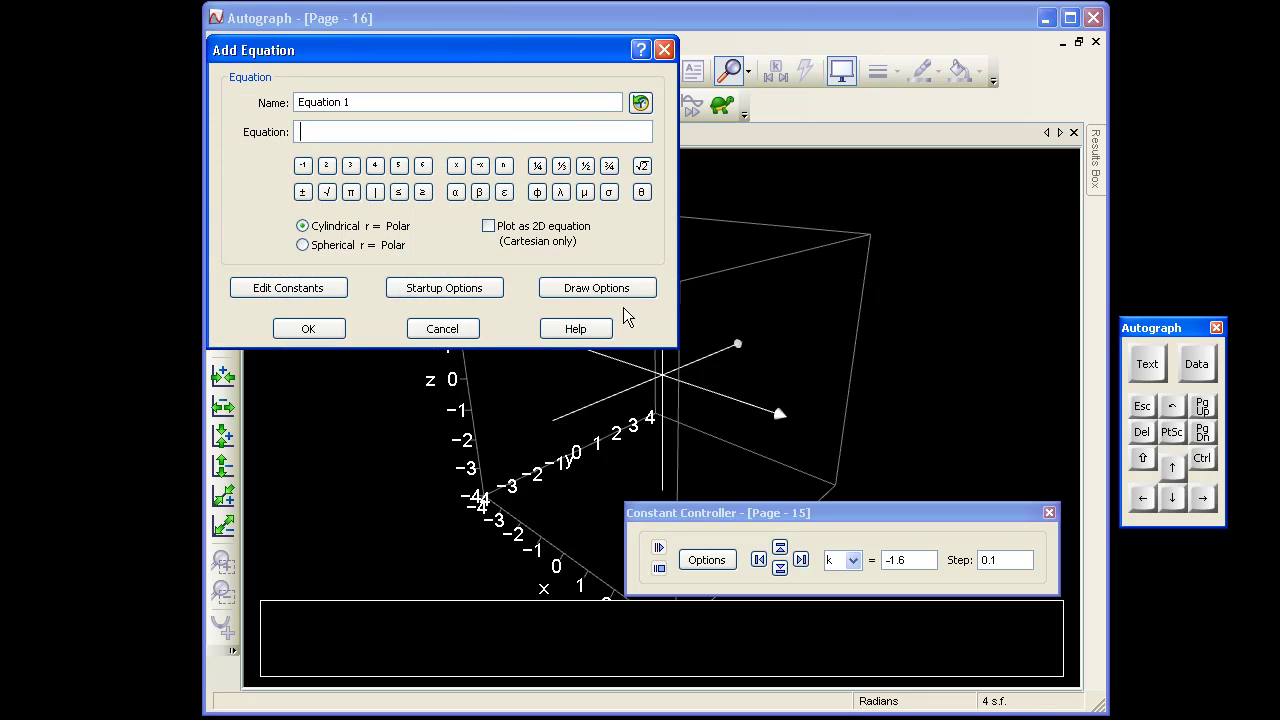
pyautogui.click(640, 104)
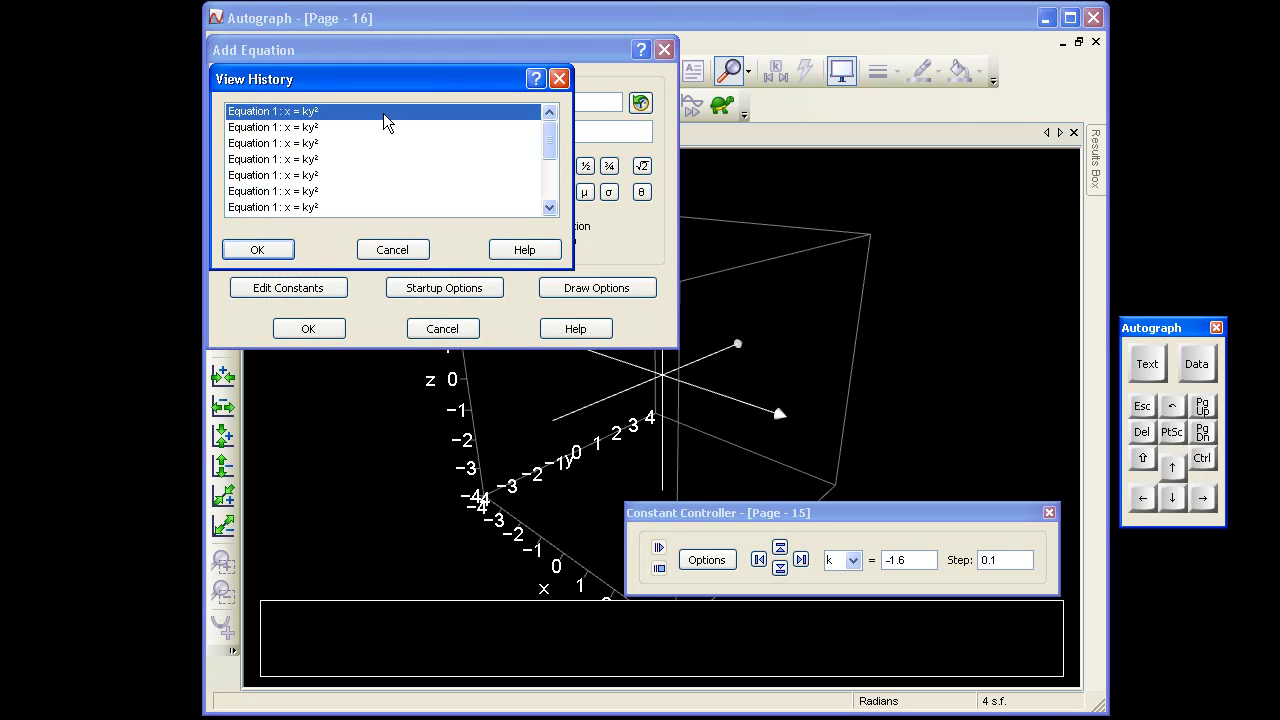
pyautogui.click(258, 250)
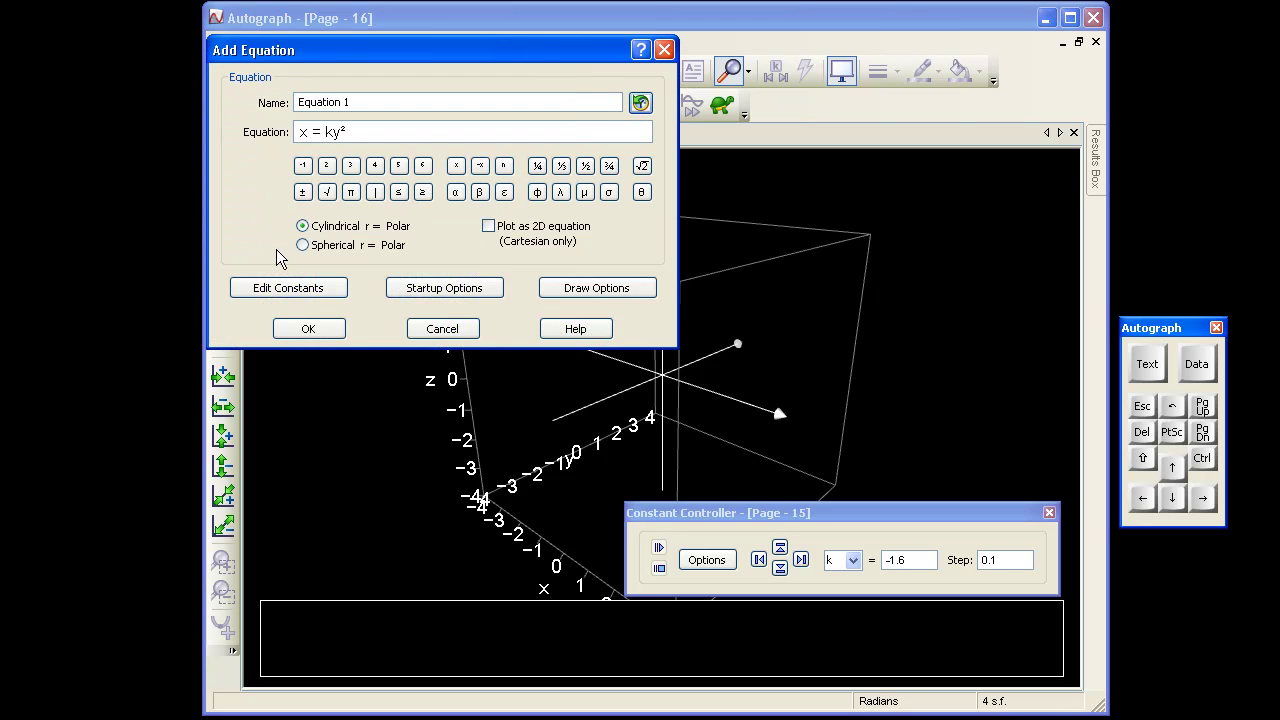
pyautogui.click(309, 330)
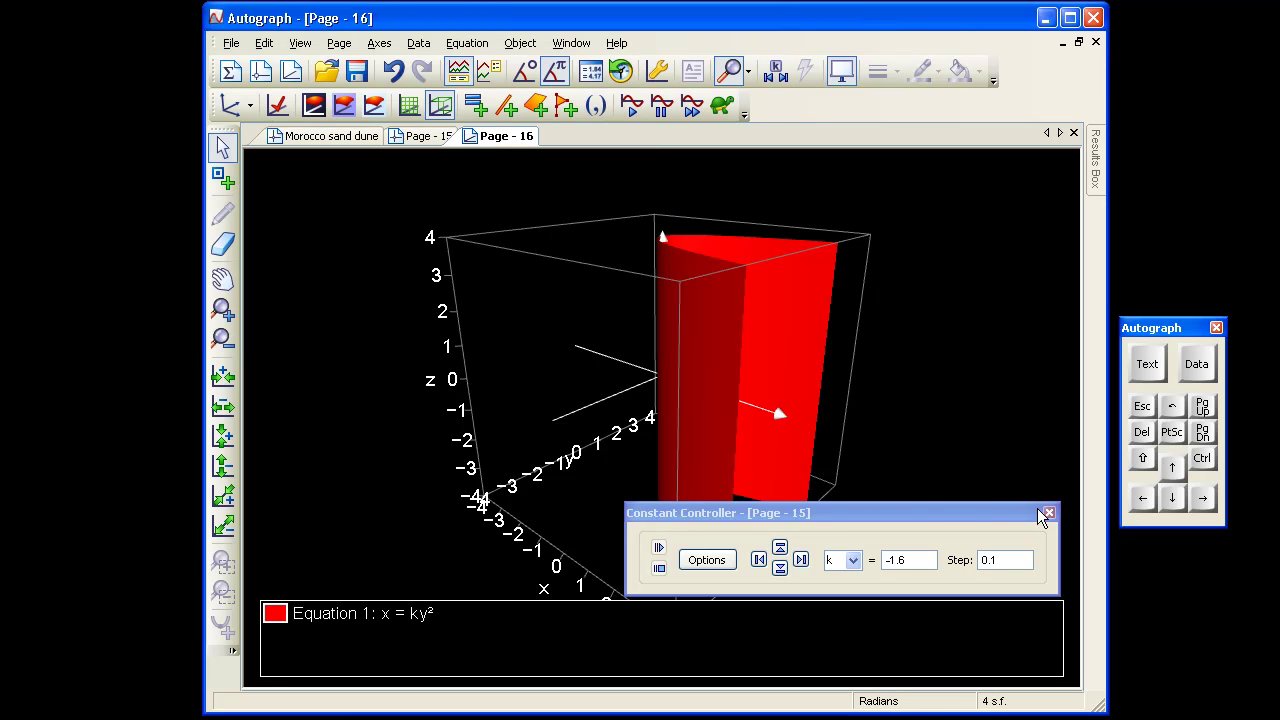
pyautogui.click(1047, 513)
pyautogui.moveTo(459, 316); pyautogui.dragTo(576, 366)
# - Switch Equation 1 on the 3D page to plot as a flat 2D curve
pyautogui.doubleClick(712, 352)
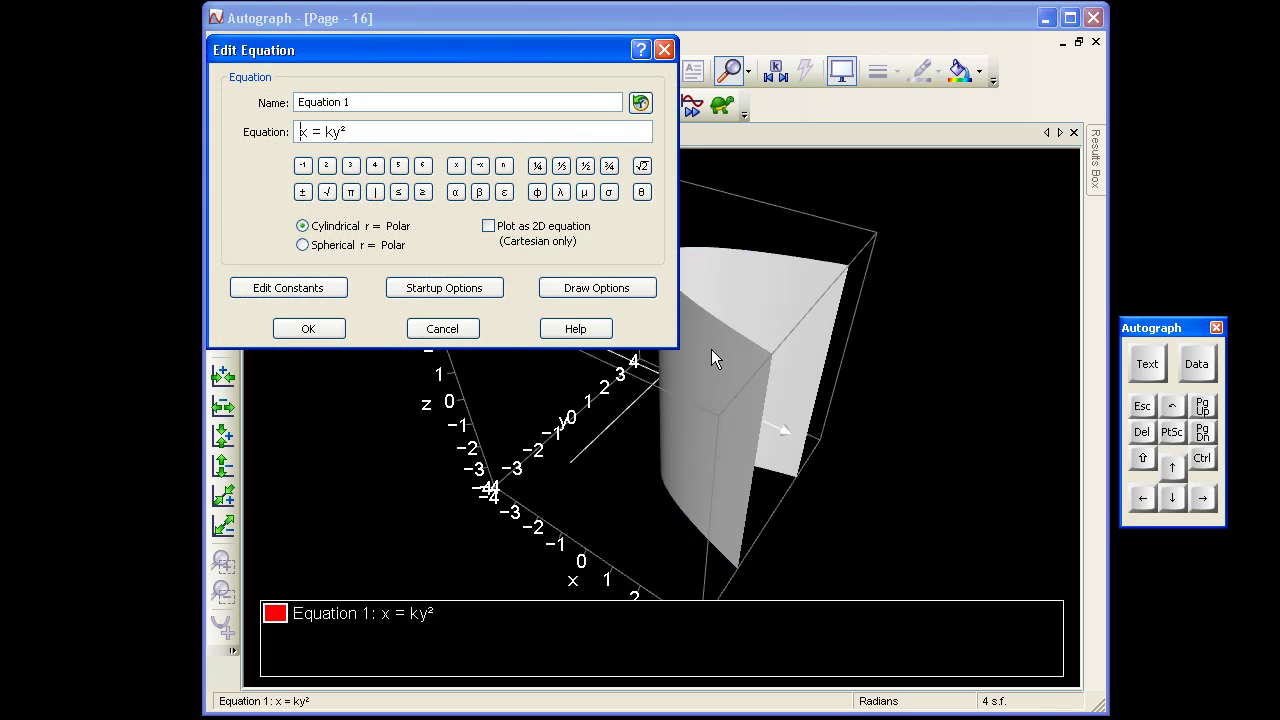
pyautogui.click(488, 226)
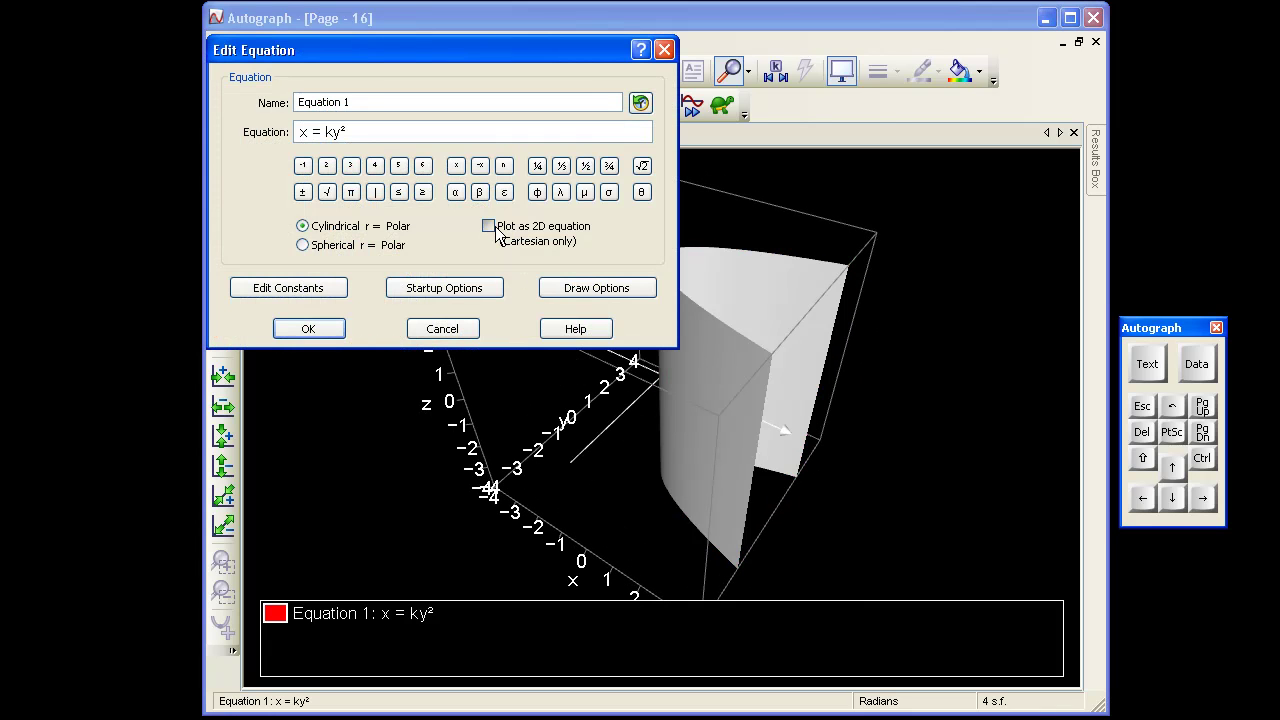
pyautogui.click(310, 330)
pyautogui.moveTo(314, 337); pyautogui.dragTo(729, 172)
# - Set k to −1 using whole-number steps so the parabola opens leftward
pyautogui.click(775, 70)
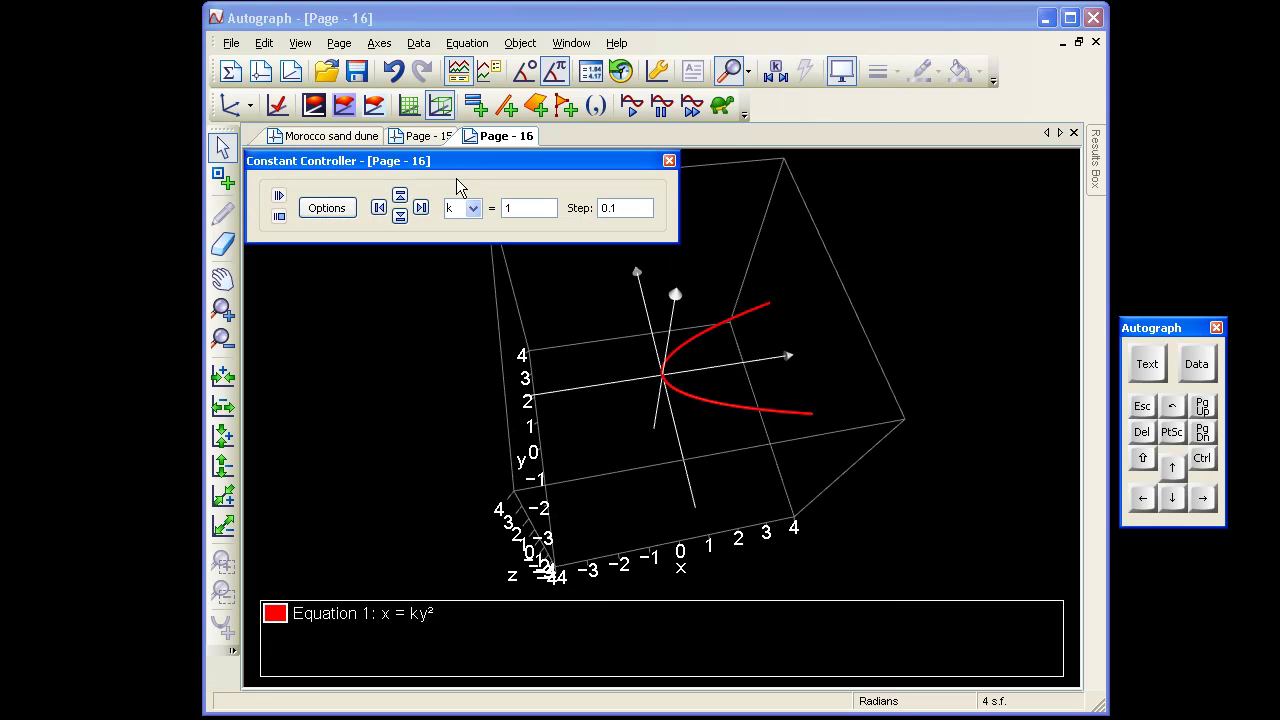
pyautogui.click(399, 216)
pyautogui.click(399, 216)
pyautogui.click(399, 216)
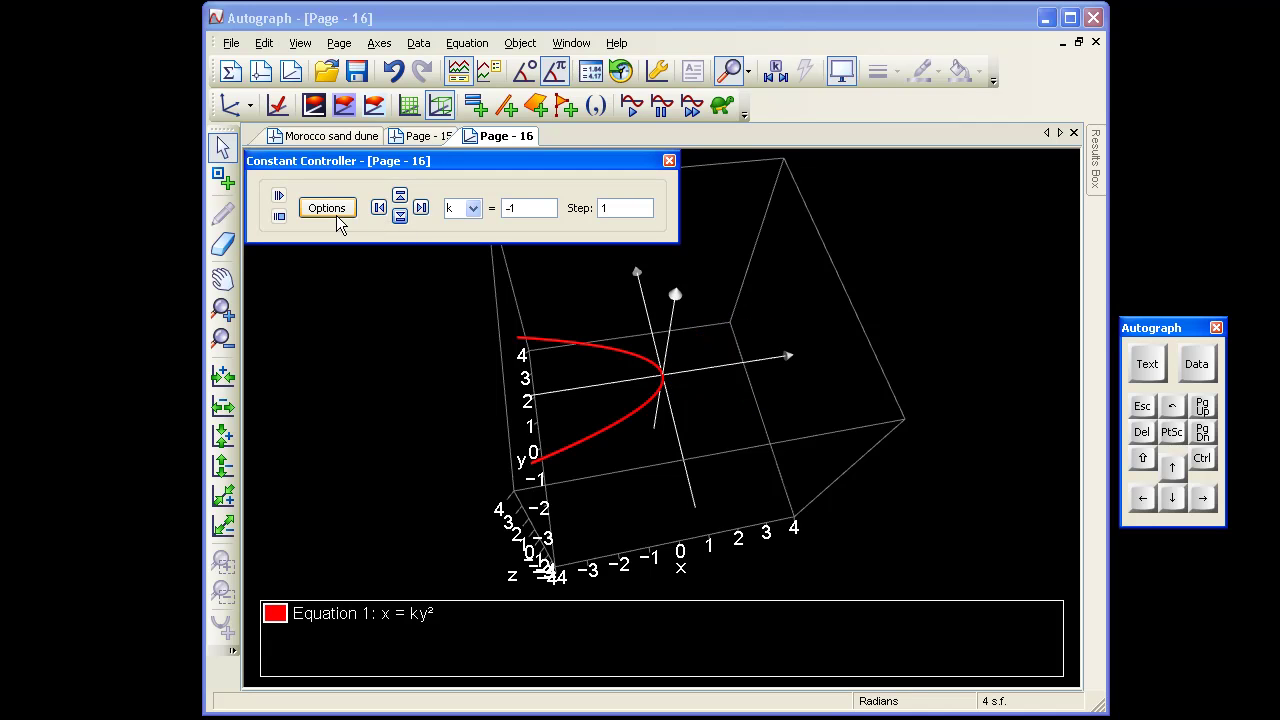
pyautogui.click(669, 160)
pyautogui.moveTo(580, 250); pyautogui.dragTo(480, 330)
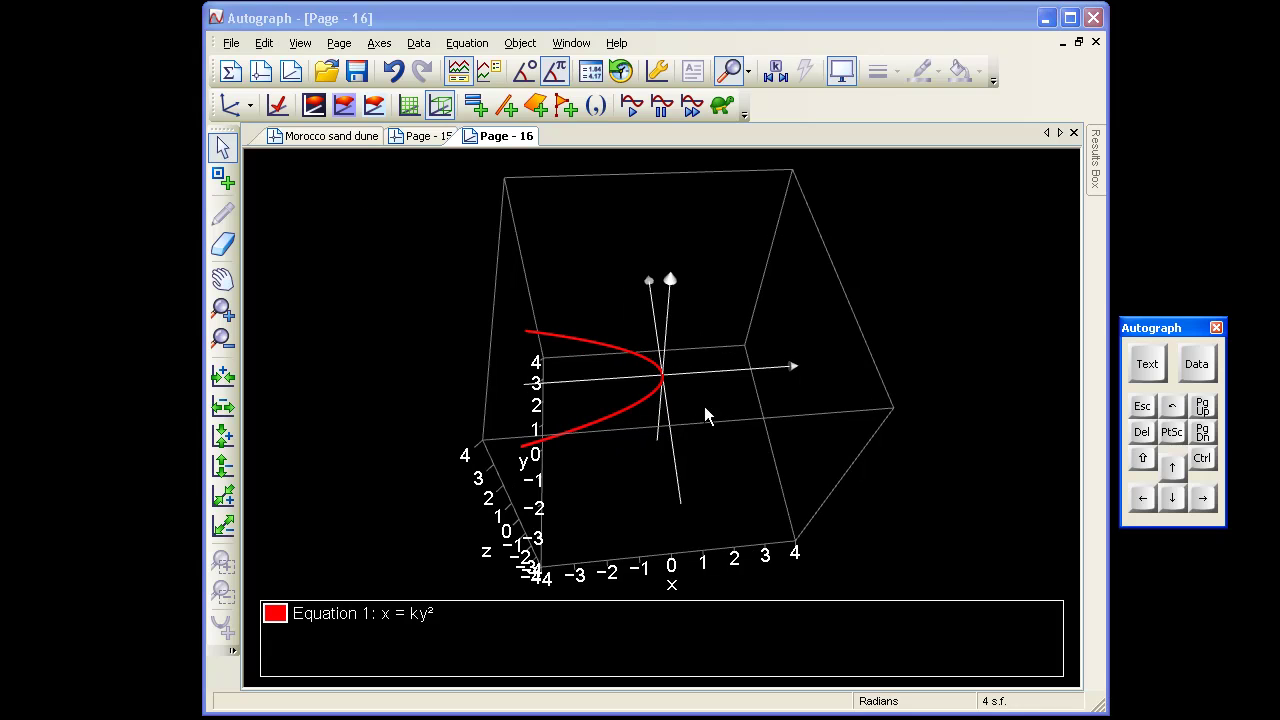
# - Close the Morocco sand dune document without saving its changes
pyautogui.click(415, 140)
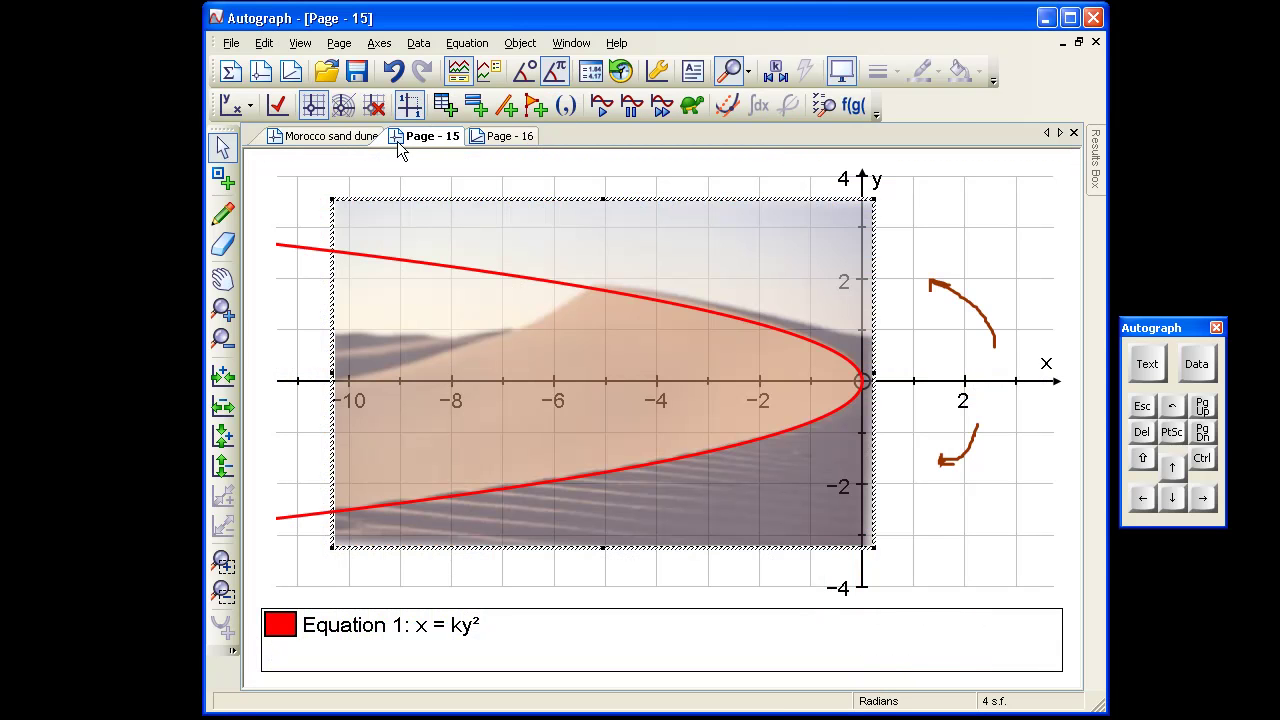
pyautogui.click(331, 137)
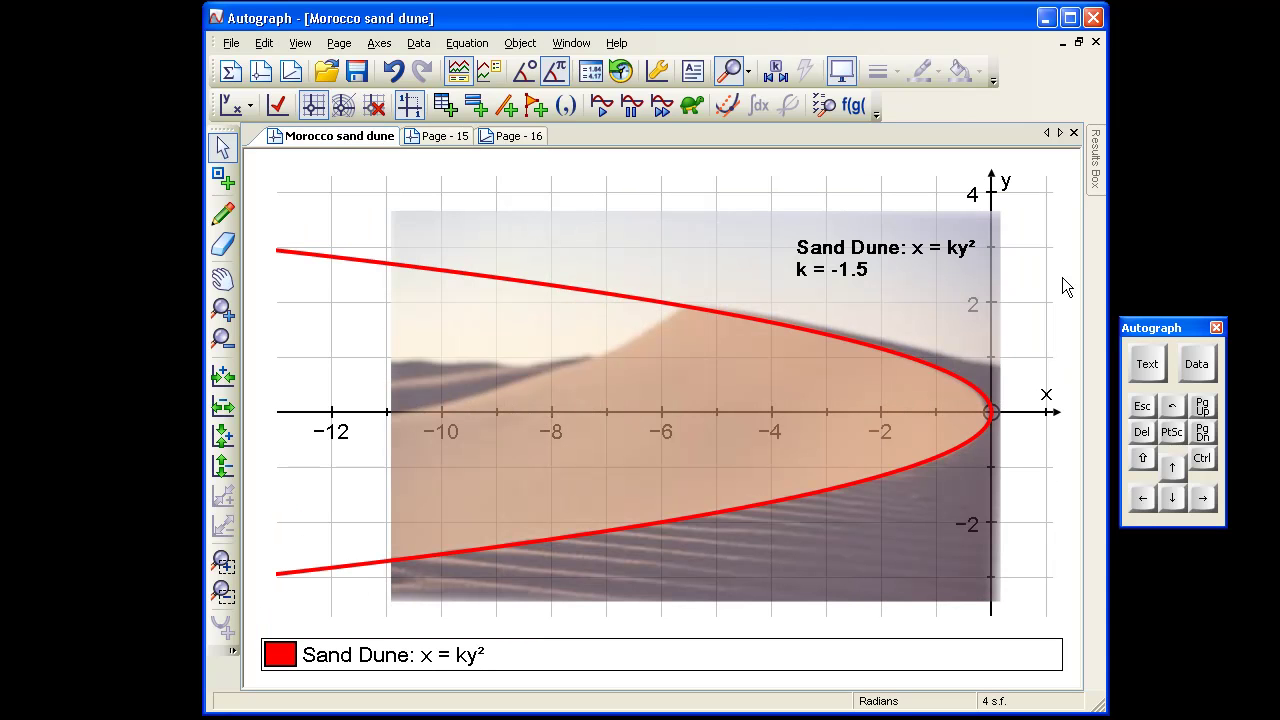
pyautogui.click(1074, 133)
pyautogui.click(692, 474)
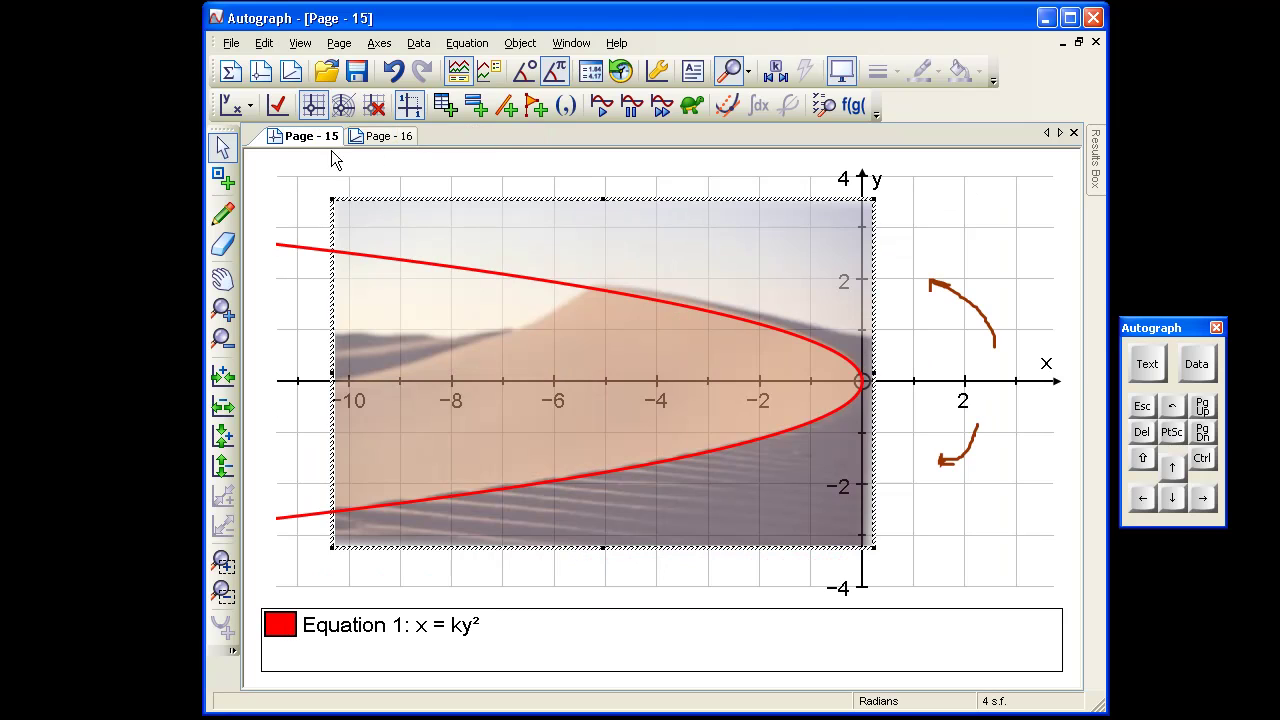
pyautogui.click(568, 43)
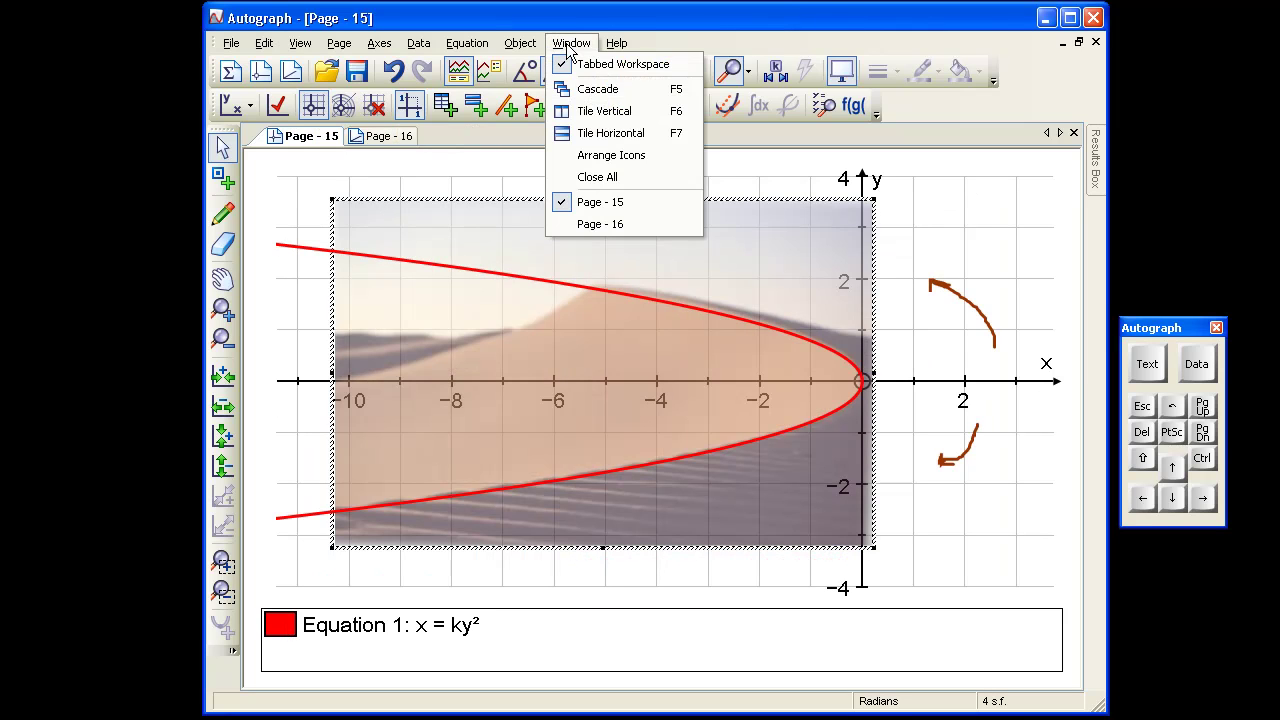
# - Tile Page - 15 and Page - 16 vertically and rotate the 3D parabola to view it from several angles
pyautogui.click(580, 111)
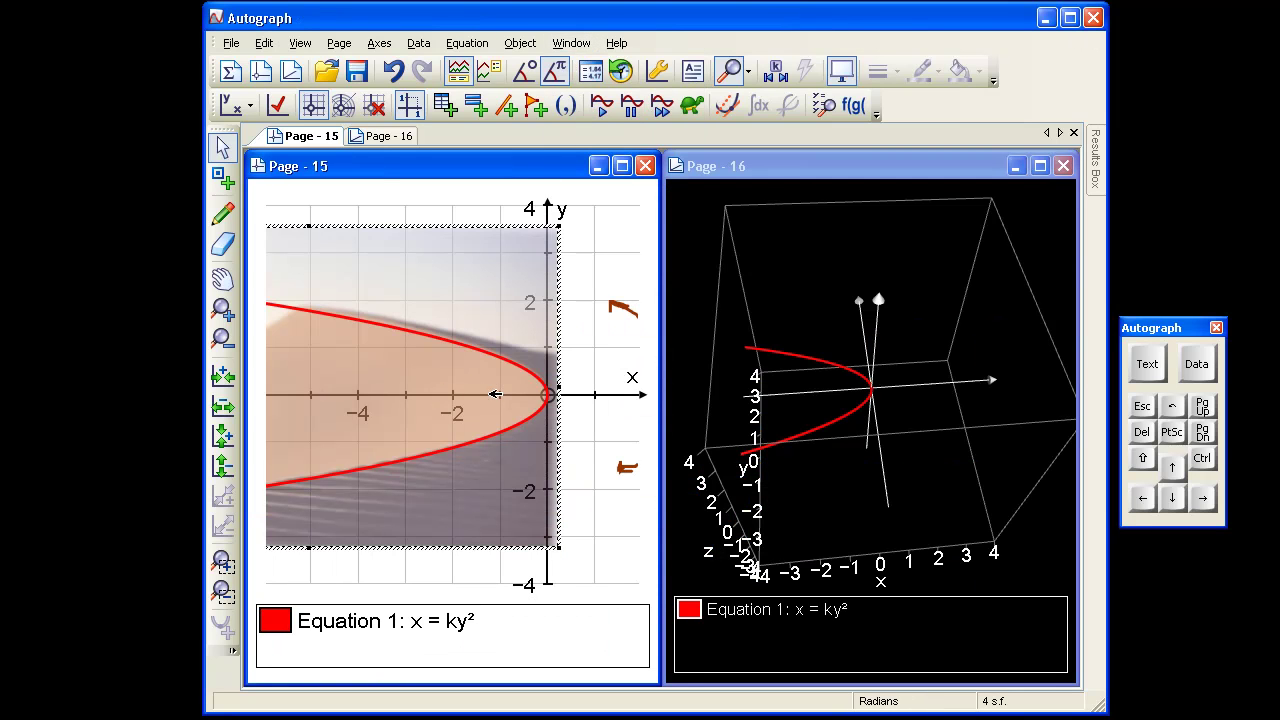
pyautogui.moveTo(775, 470); pyautogui.dragTo(807, 462)
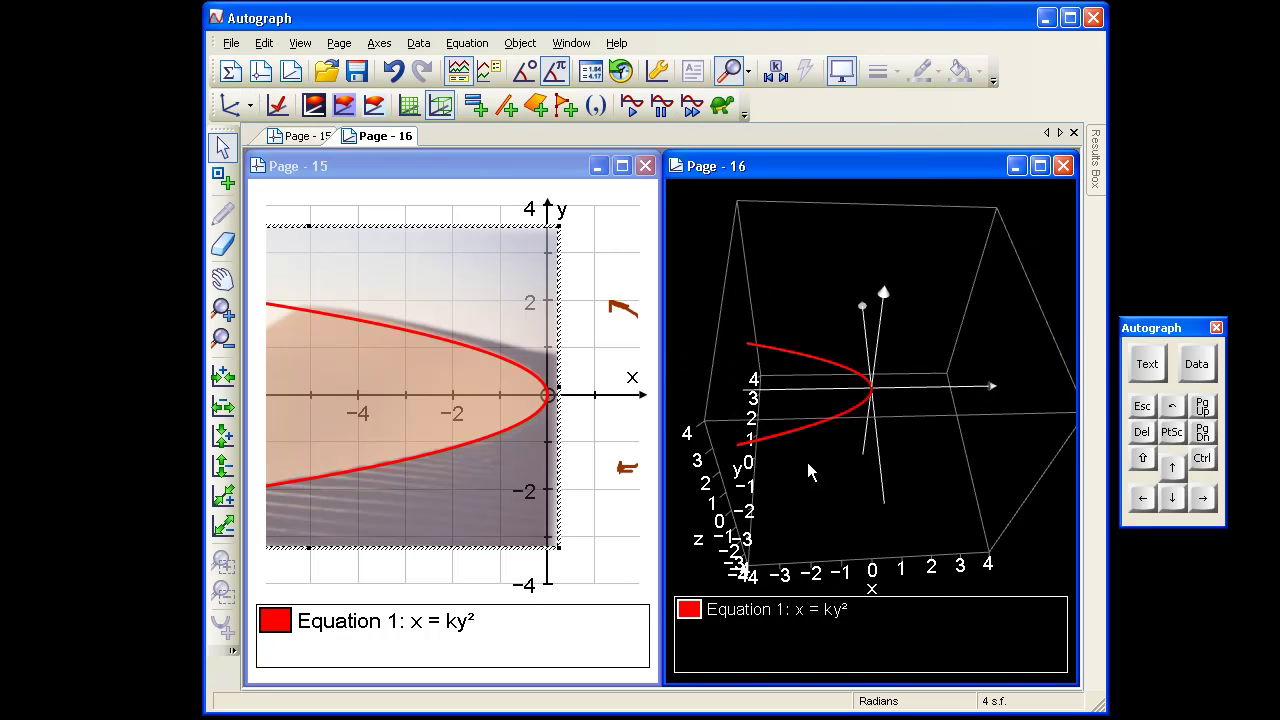
pyautogui.moveTo(862, 355); pyautogui.dragTo(825, 334)
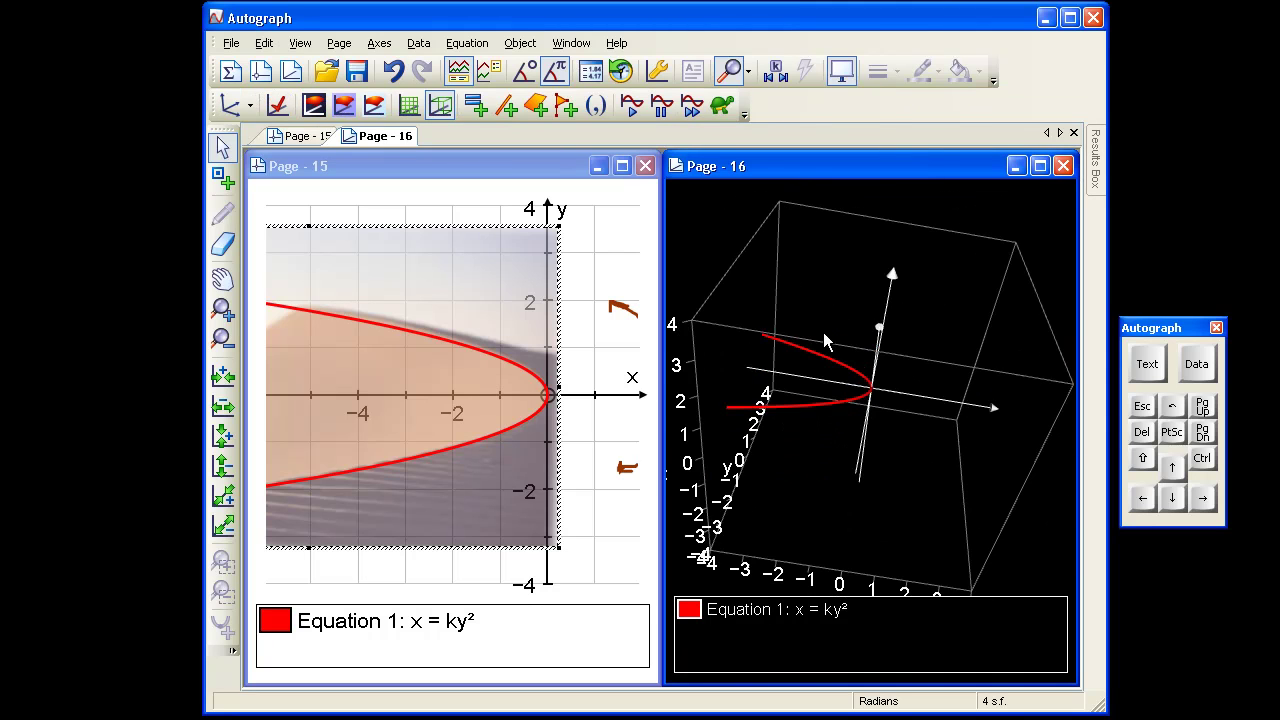
pyautogui.moveTo(872, 456); pyautogui.dragTo(872, 383)
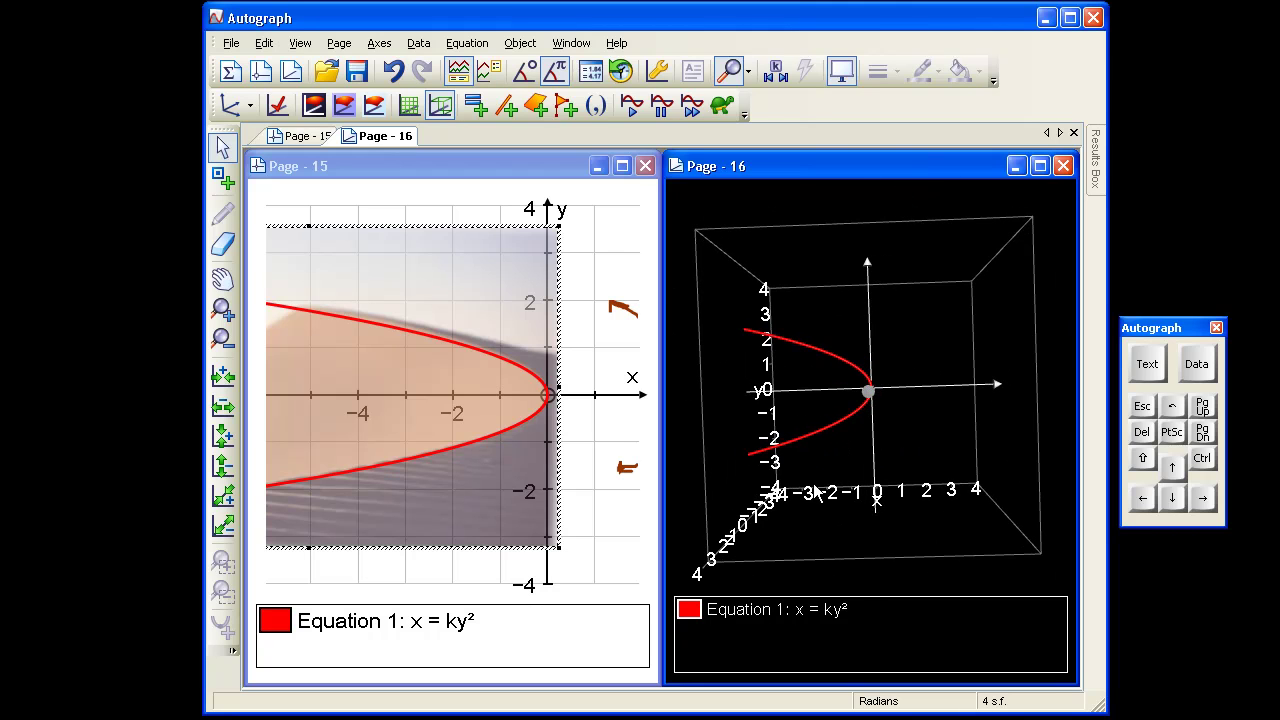
pyautogui.moveTo(818, 490); pyautogui.dragTo(963, 432)
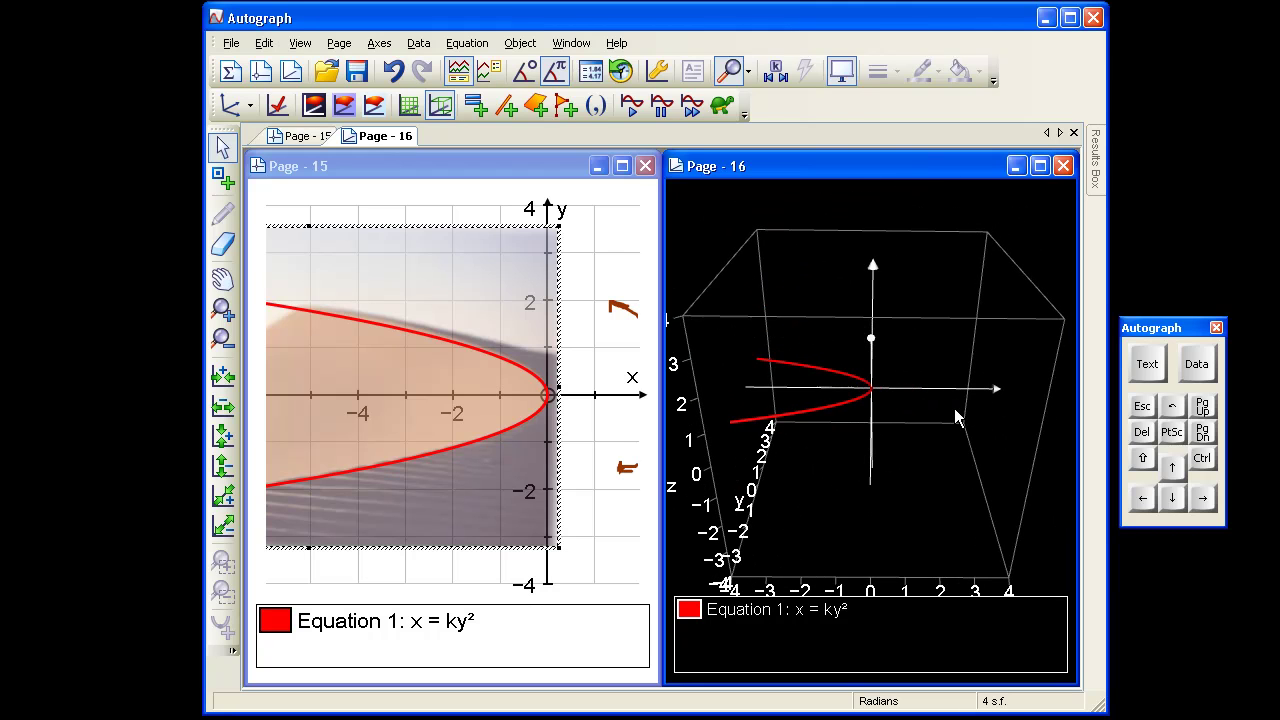